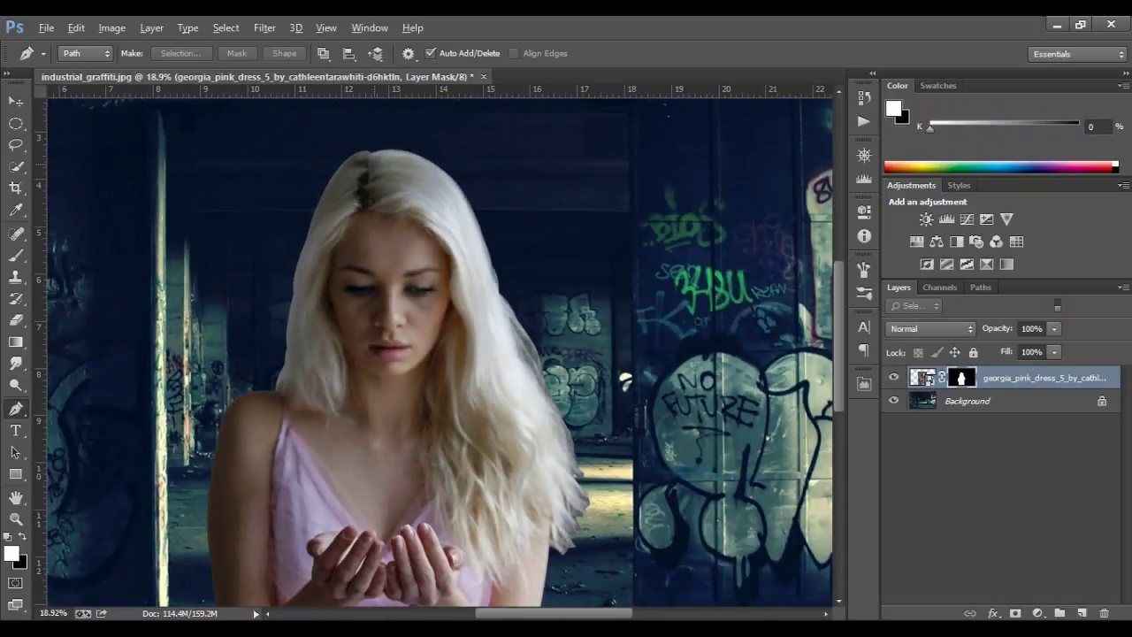
Duplicate the woman's layer twice and apply Surface Blur with raised radius and threshold
key("ctrl+j")
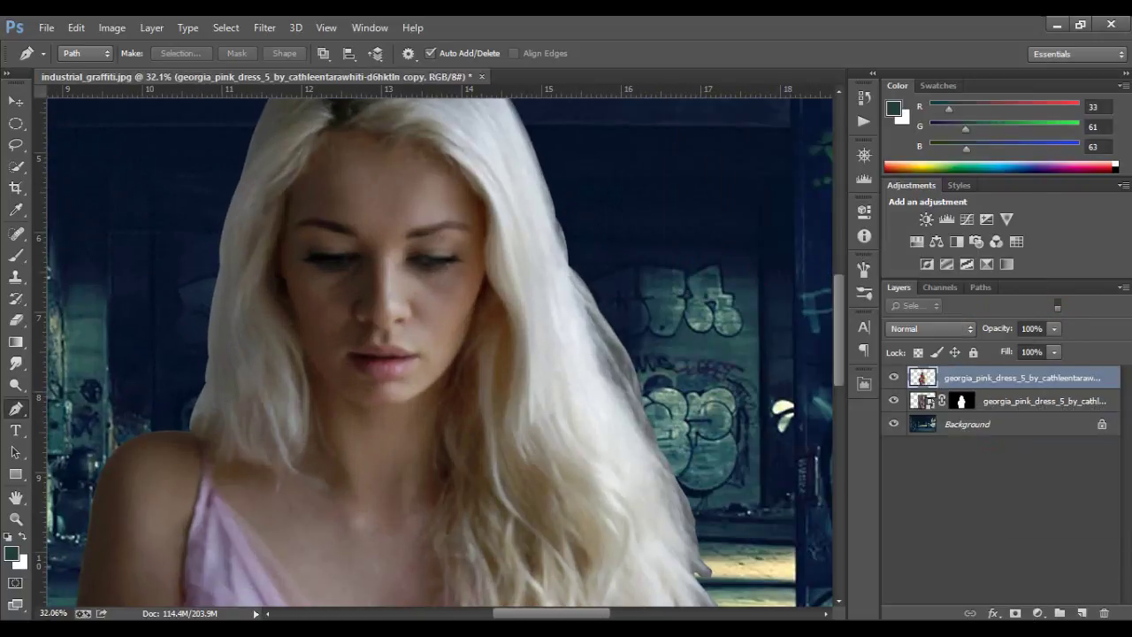
key("ctrl+j")
left_click(264, 27)
left_click(518, 596)
left_click_drag(672, 425, 770, 425)
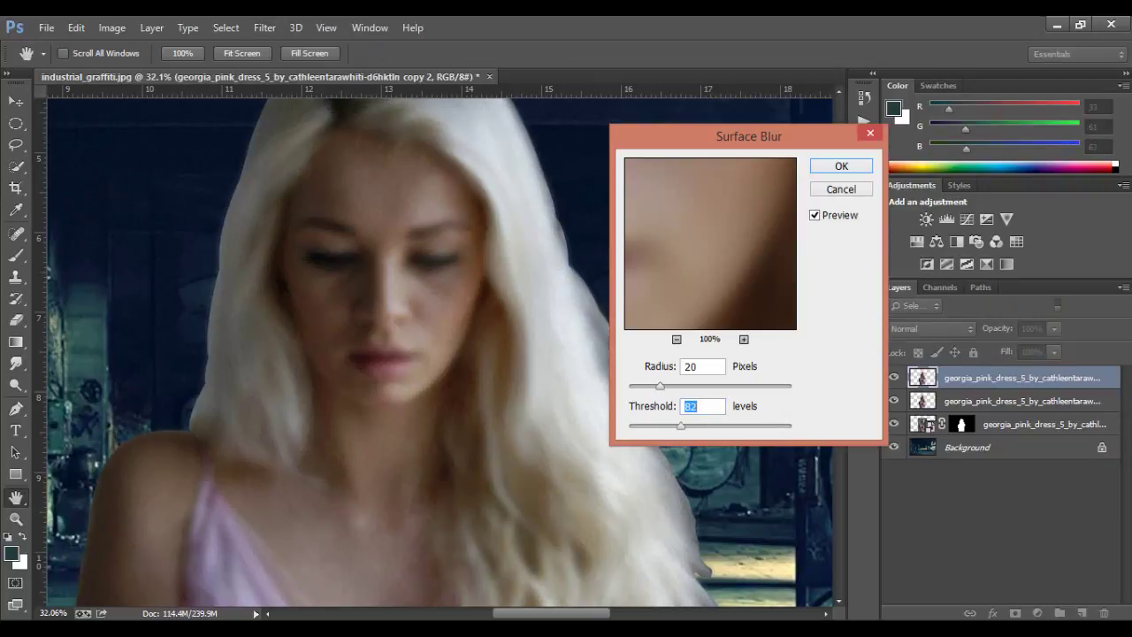
left_click_drag(659, 386, 690, 386)
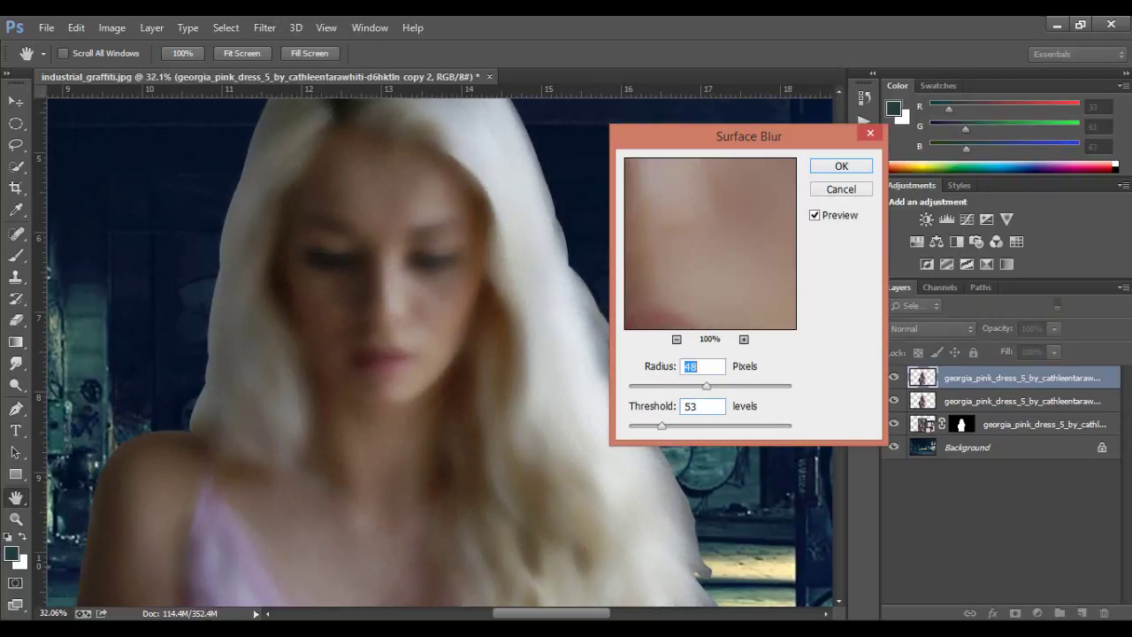
key("Return")
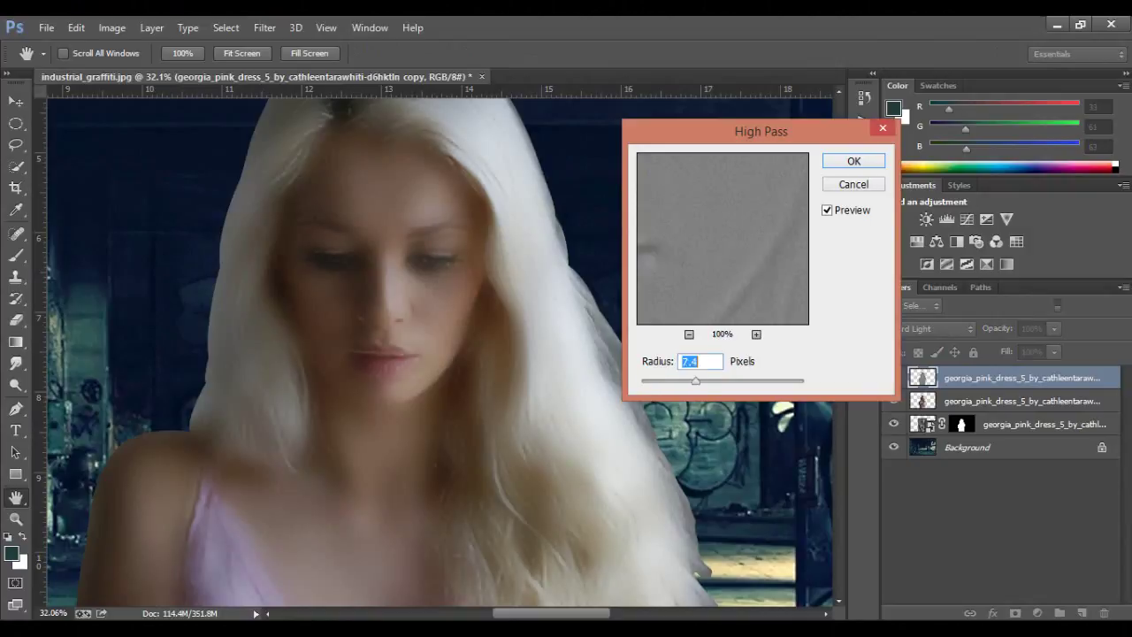
Apply High Pass to the other copy and blend it as Overlay
key("Return")
left_click(928, 328)
left_click(911, 182)
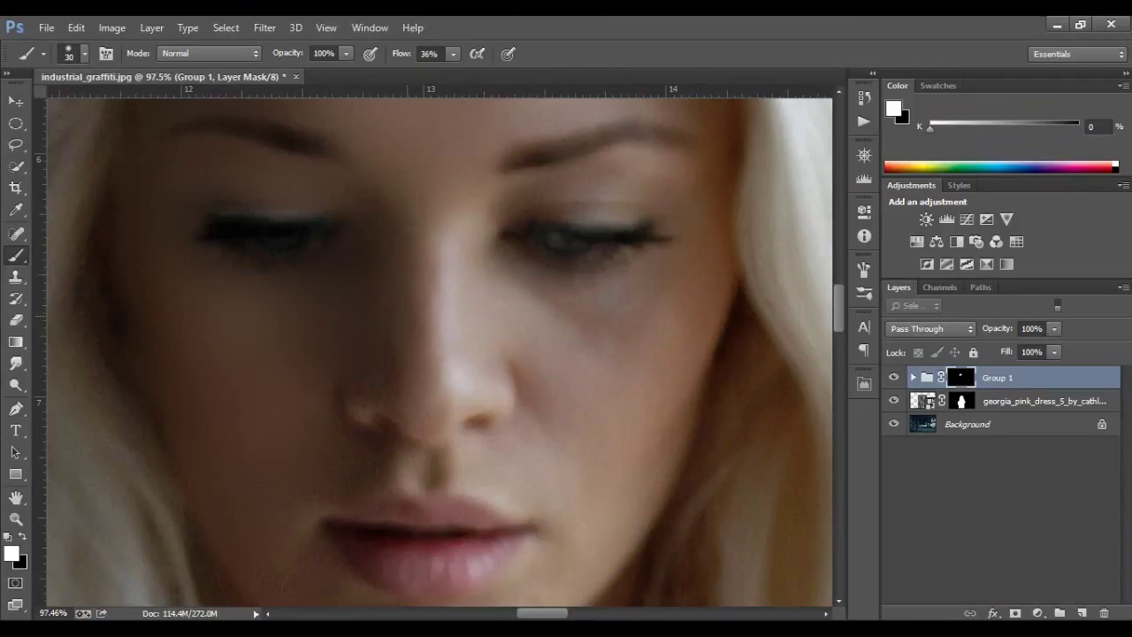
Paint the skin smoothing into the mask over the face, shoulders, chest and arms
left_click_drag(511, 349, 619, 207)
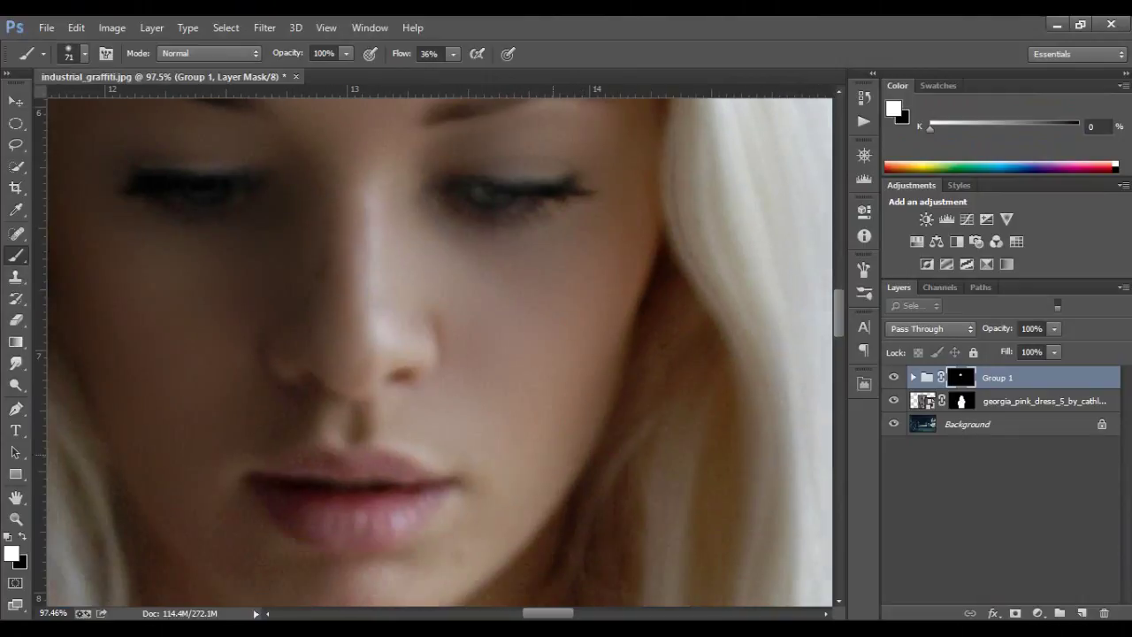
left_click_drag(442, 513, 481, 274)
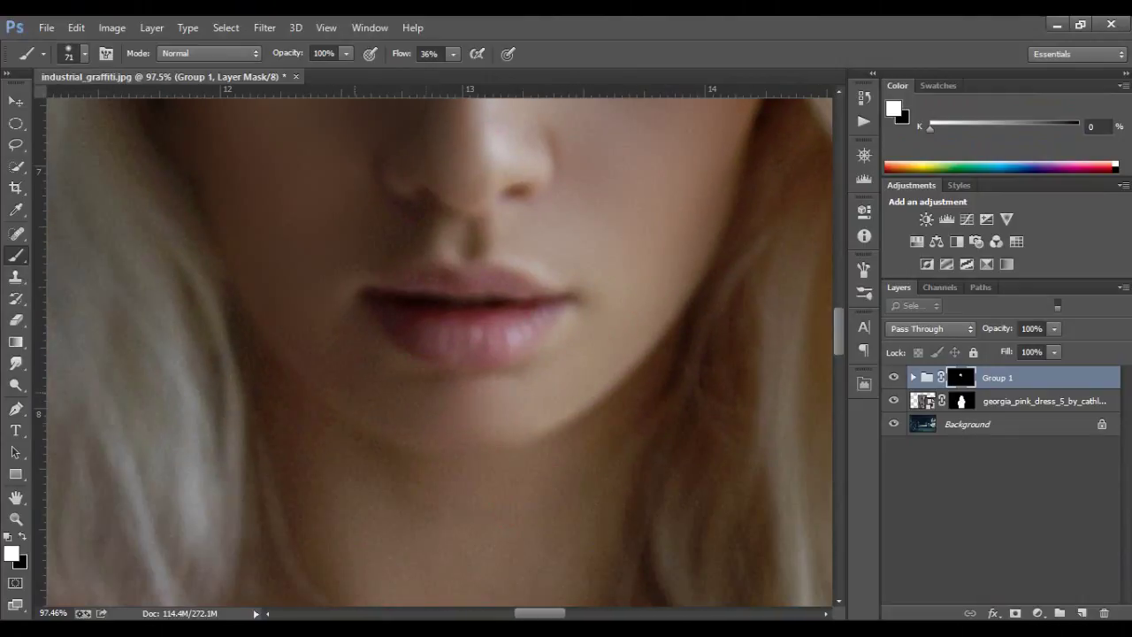
left_click_drag(524, 242, 578, 135)
key("ctrl+minus")
key("ctrl+minus")
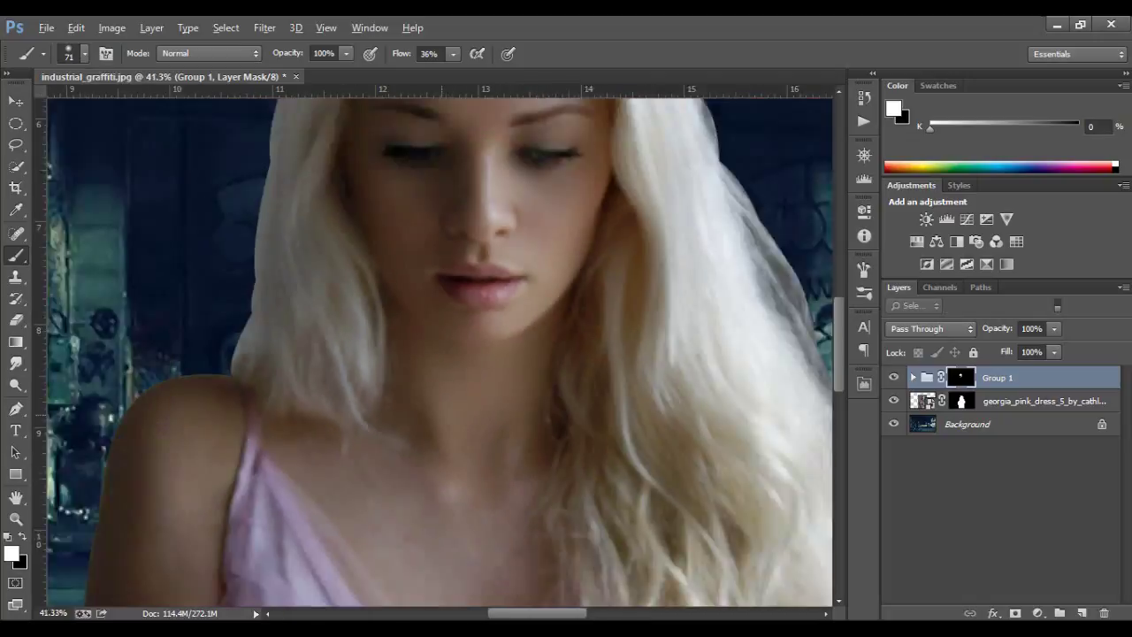
scroll(442, 354, "down", 2)
left_click_drag(249, 481, 399, 384)
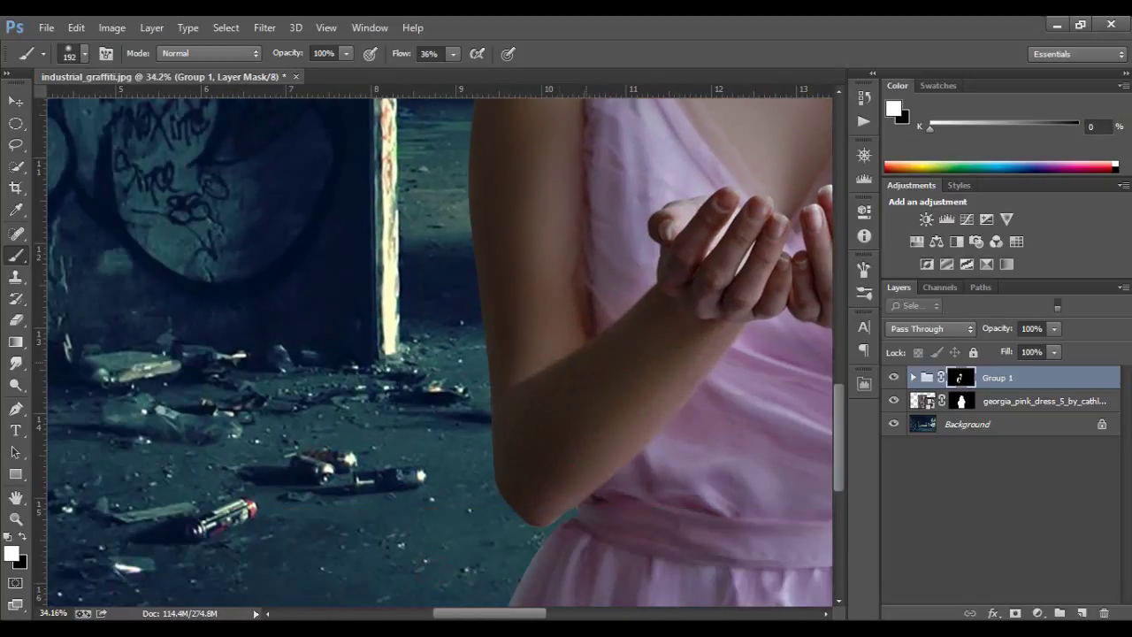
left_click_drag(575, 336, 244, 238)
scroll(679, 315, "down", 2)
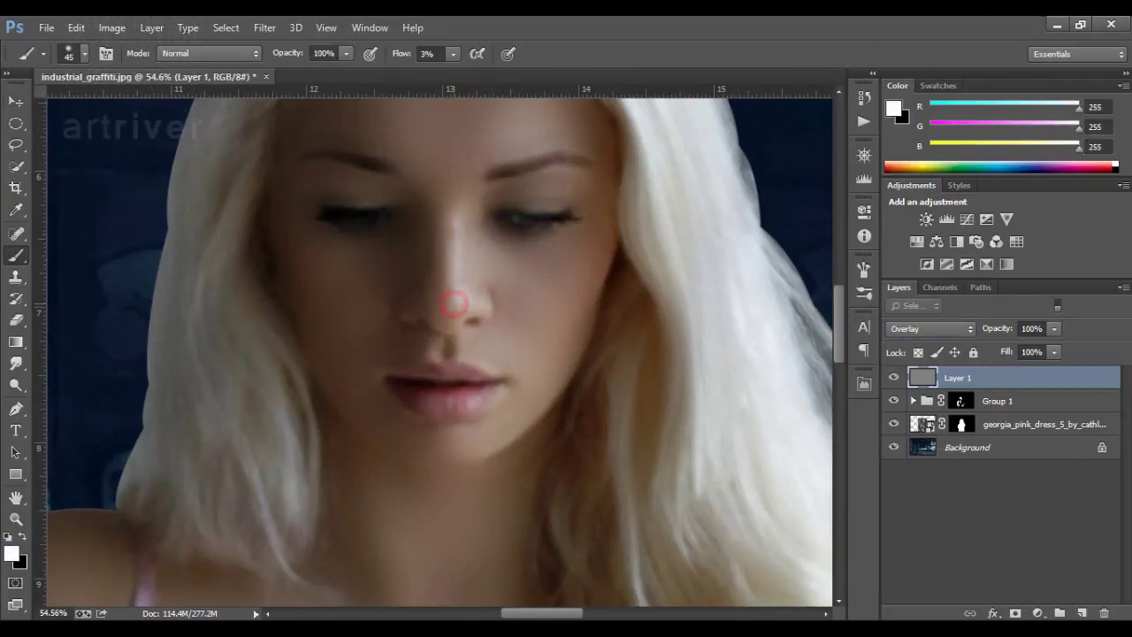
Dodge highlights on the lips and face on Layer 1 with a small brush at 2% flow
key("bracketleft")
key("bracketleft")
scroll(468, 400, "up", 2)
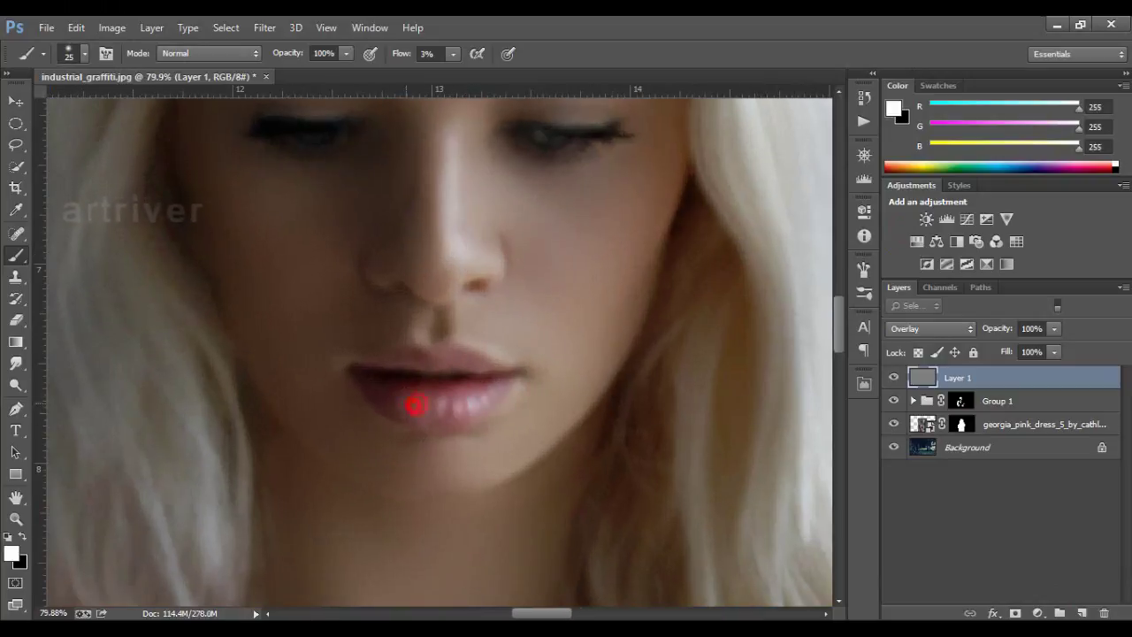
scroll(377, 385, "down", 2)
scroll(378, 384, "down", 2)
scroll(466, 366, "up", 3)
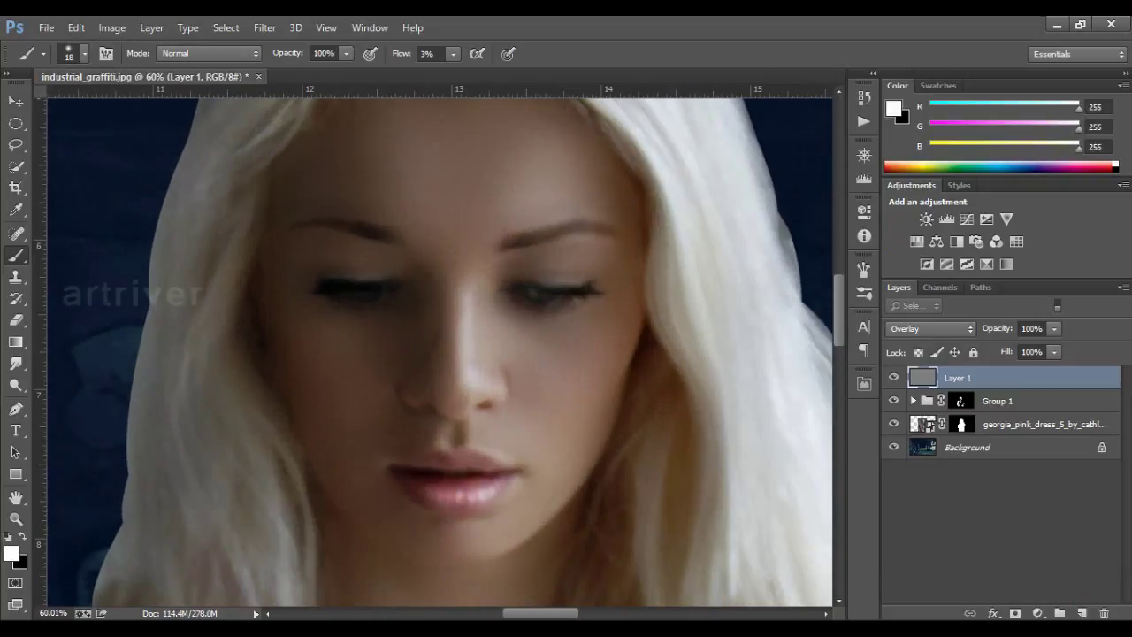
key("shift+0")
key("shift+2")
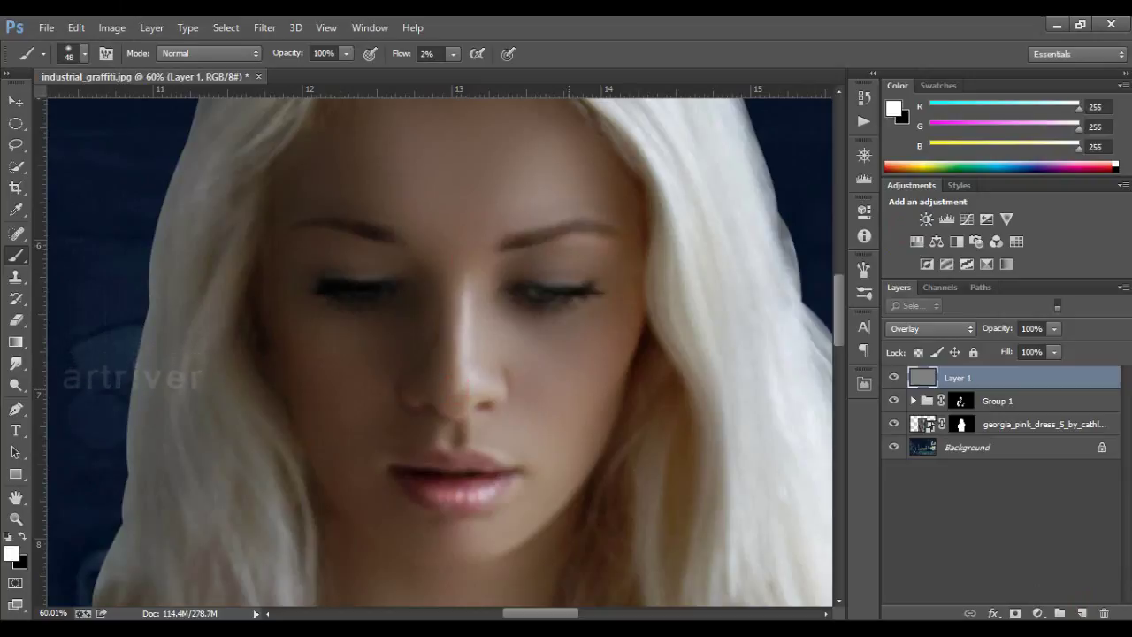
scroll(536, 274, "down", 3)
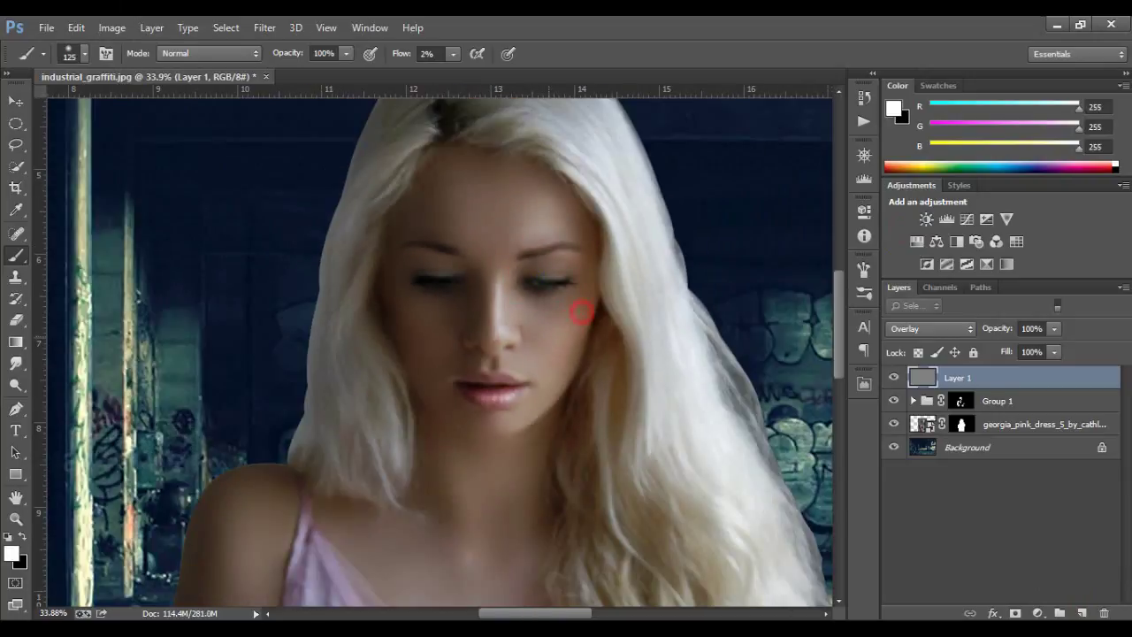
Paint broader highlights with a 150 px brush and set Layer 1's Blend If options
key("bracketright")
key("bracketright")
scroll(440, 345, "down", 2)
key("bracketleft")
key("bracketleft")
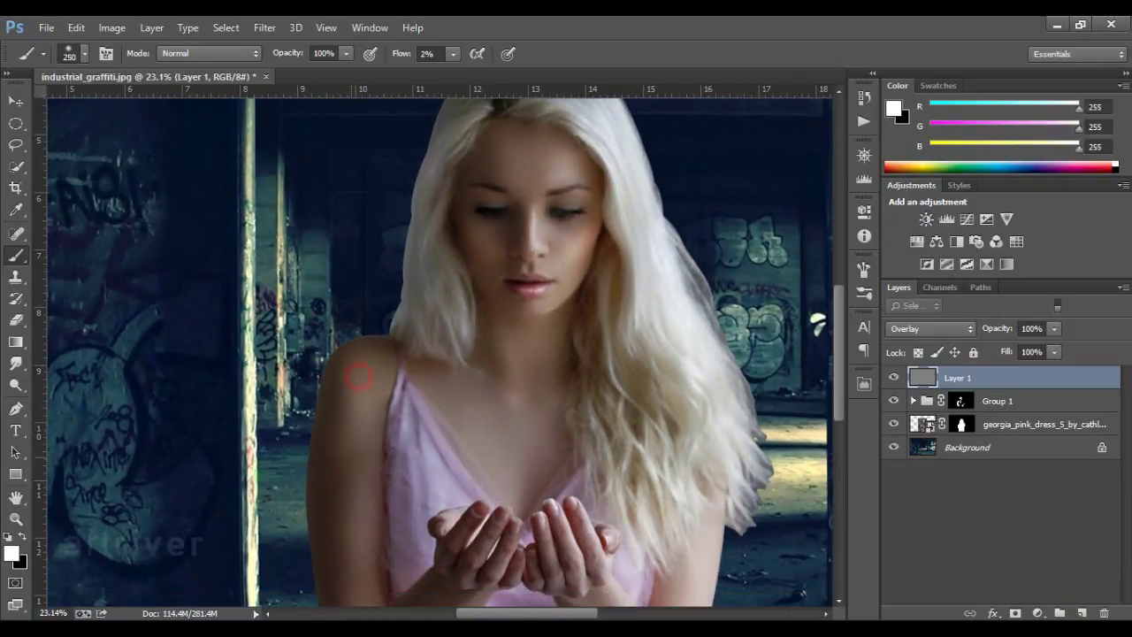
scroll(360, 329, "down", 2)
key("bracketleft")
key("bracketleft")
key("bracketleft")
scroll(457, 469, "down", 2)
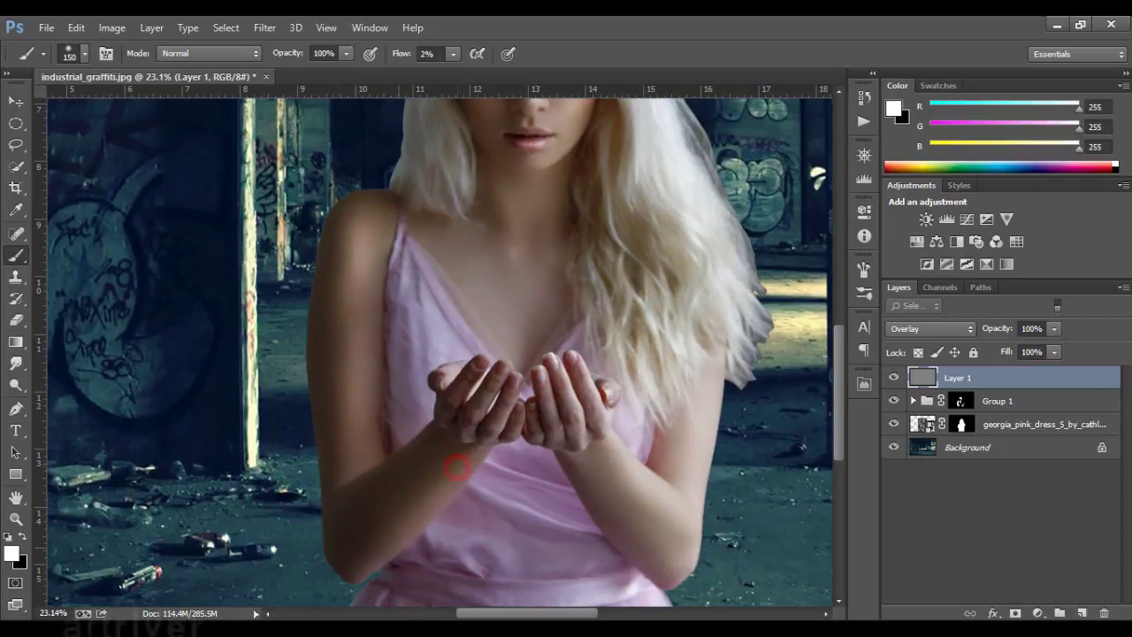
scroll(617, 474, "up", 1)
scroll(617, 474, "up", 1)
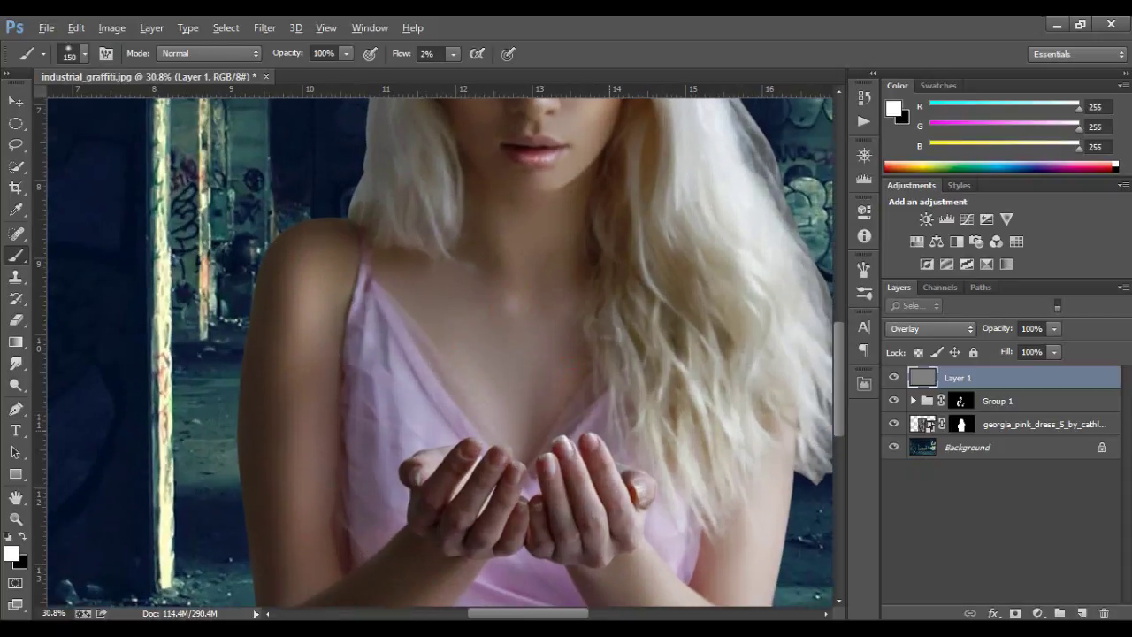
scroll(439, 354, "down", 2)
double_click(1017, 377)
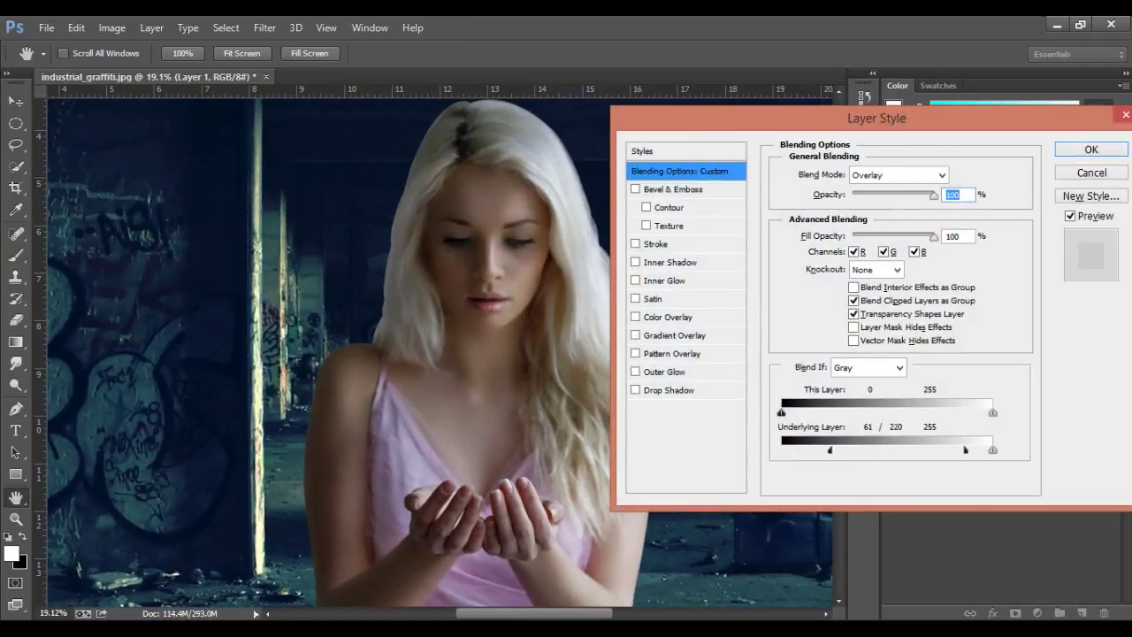
key("Return")
Burn shadows with black on Layer 2 and set its Blend If options
scroll(440, 354, "up", 2)
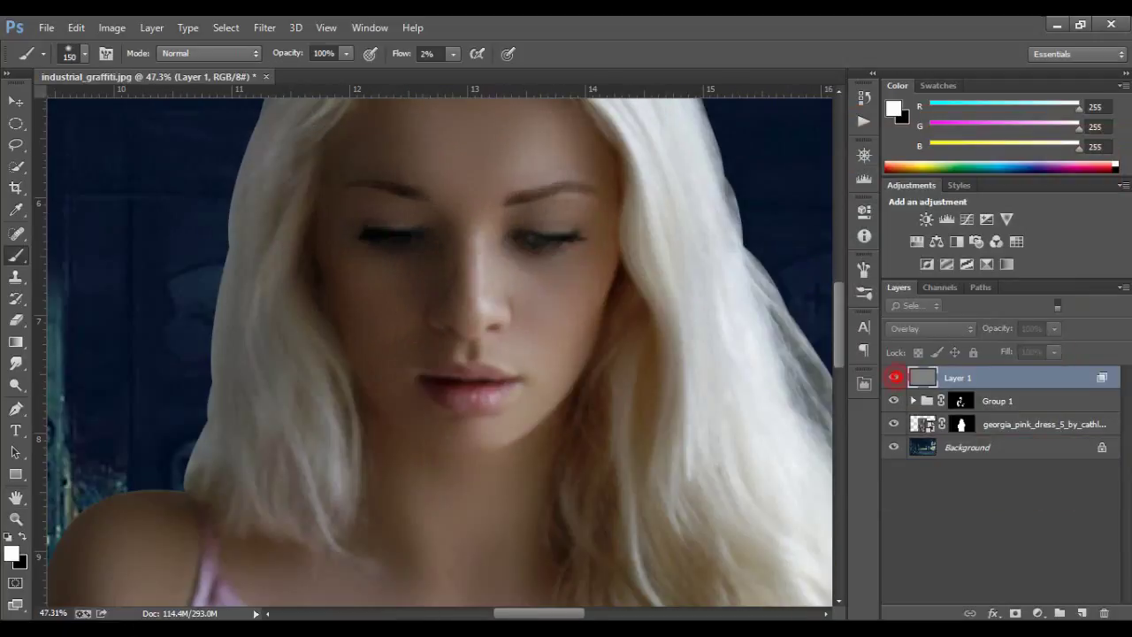
key("ctrl+0")
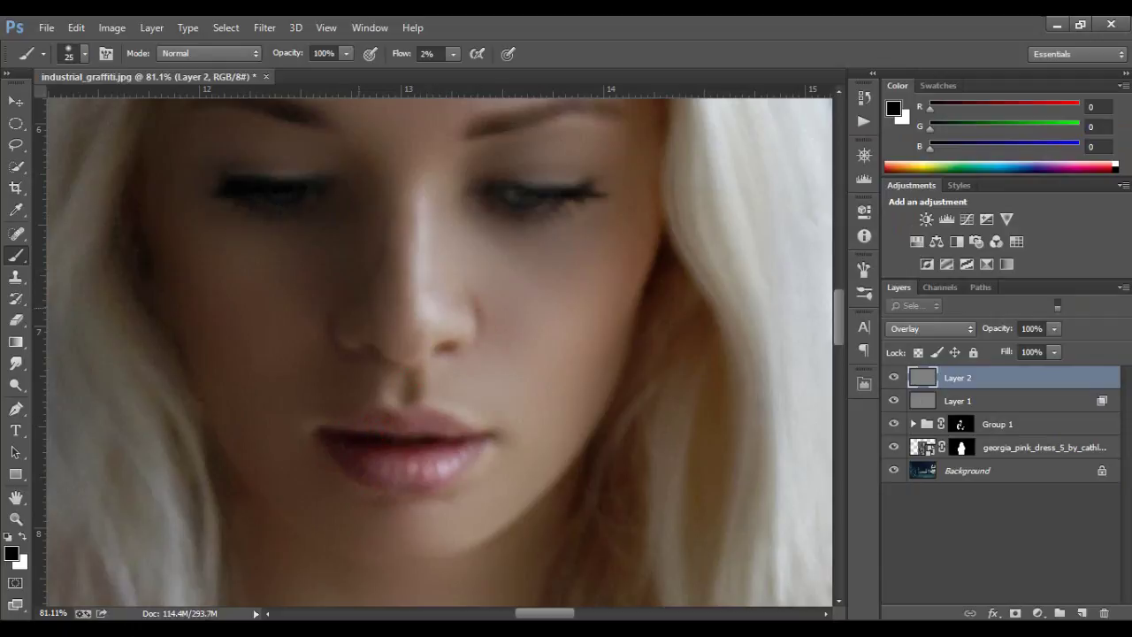
scroll(498, 205, "down", 5)
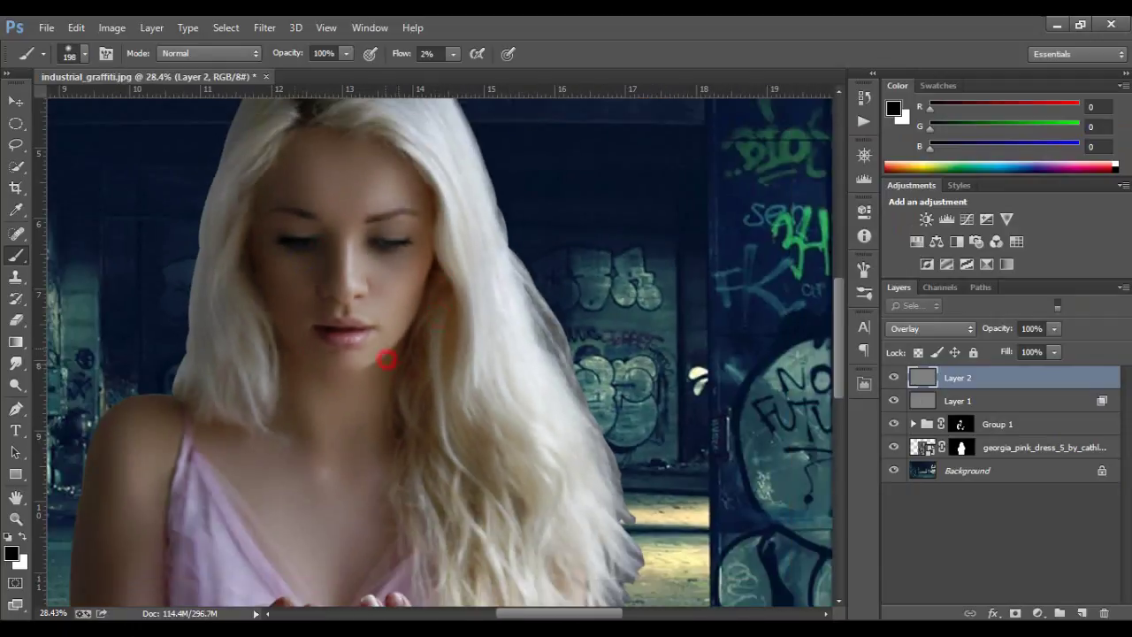
scroll(394, 393, "down", 3)
scroll(327, 345, "down", 1)
scroll(261, 301, "up", 2)
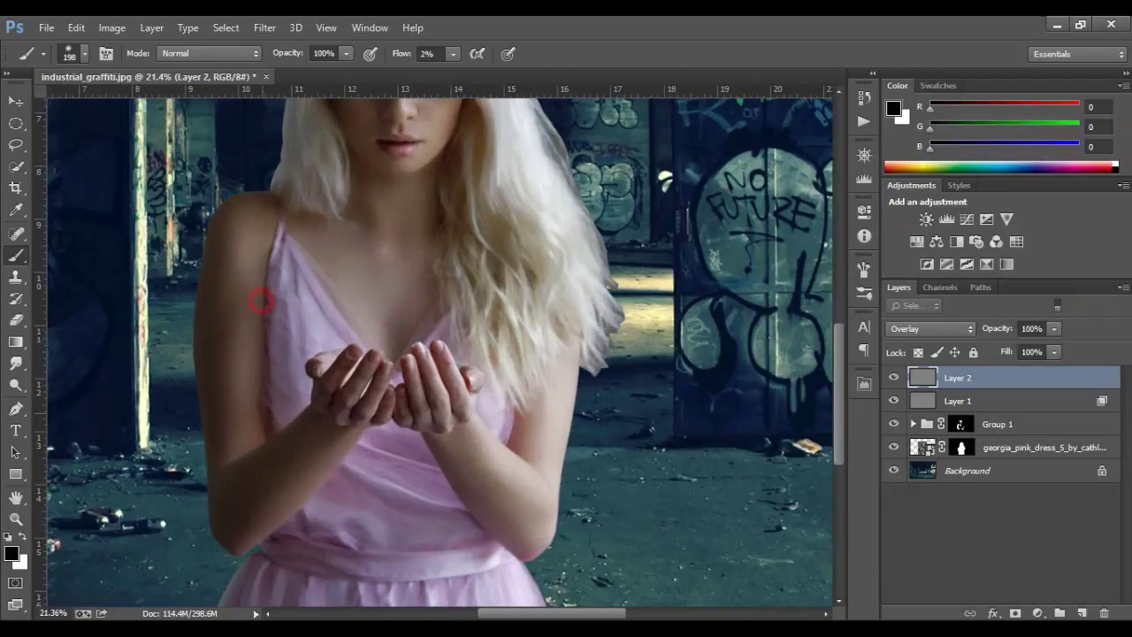
scroll(435, 543, "down", 3)
scroll(434, 442, "down", 2)
scroll(435, 442, "down", 2)
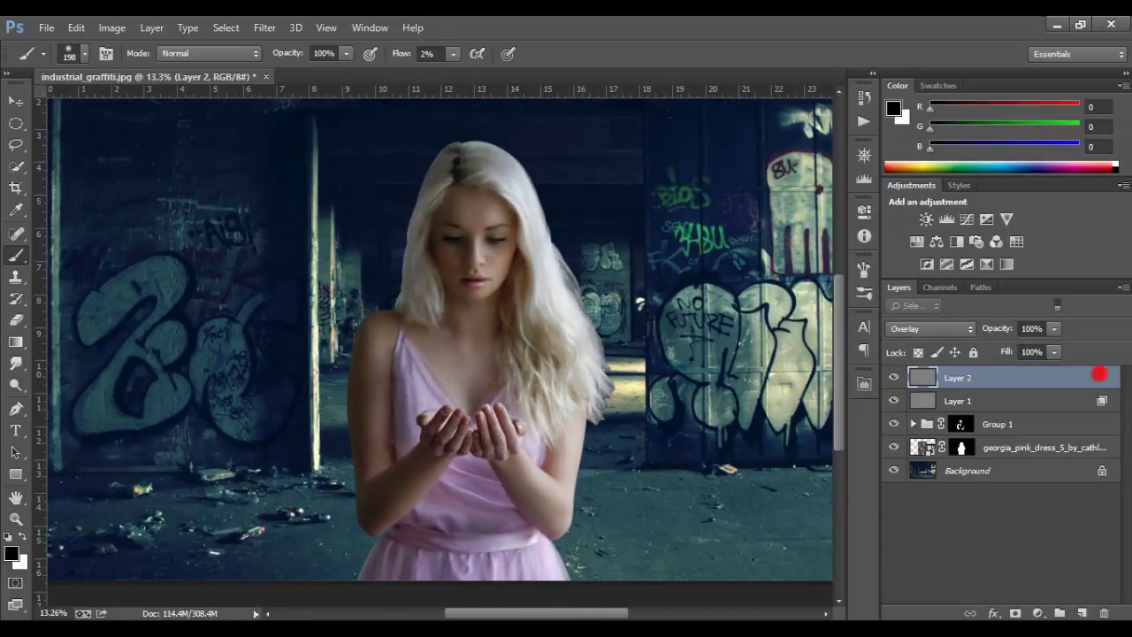
double_click(1099, 374)
key("Return")
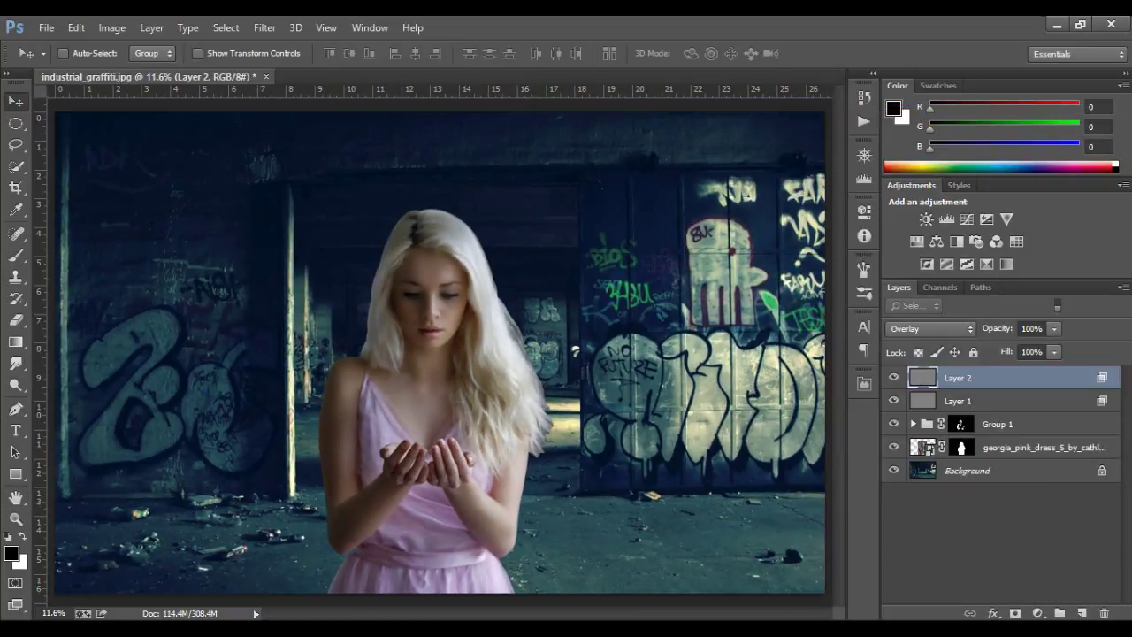
Stamp all visible layers into a merged Layer 2 copy
key("shift+alt+bracketleft")
key("shift+alt+bracketleft")
key("shift+alt+bracketleft")
key("ctrl+j")
key("ctrl+e")
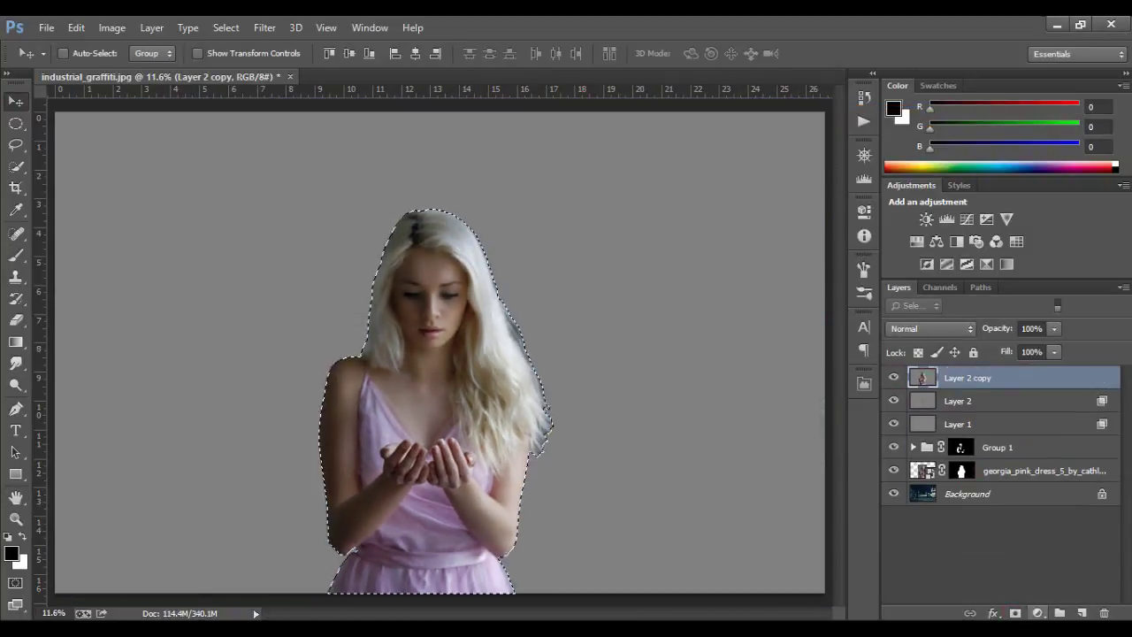
scroll(404, 212, "up", 3)
scroll(404, 212, "up", 3)
left_click_drag(893, 401, 893, 469)
Set up the Smudge tool with a soft brush at 91% strength
key("r")
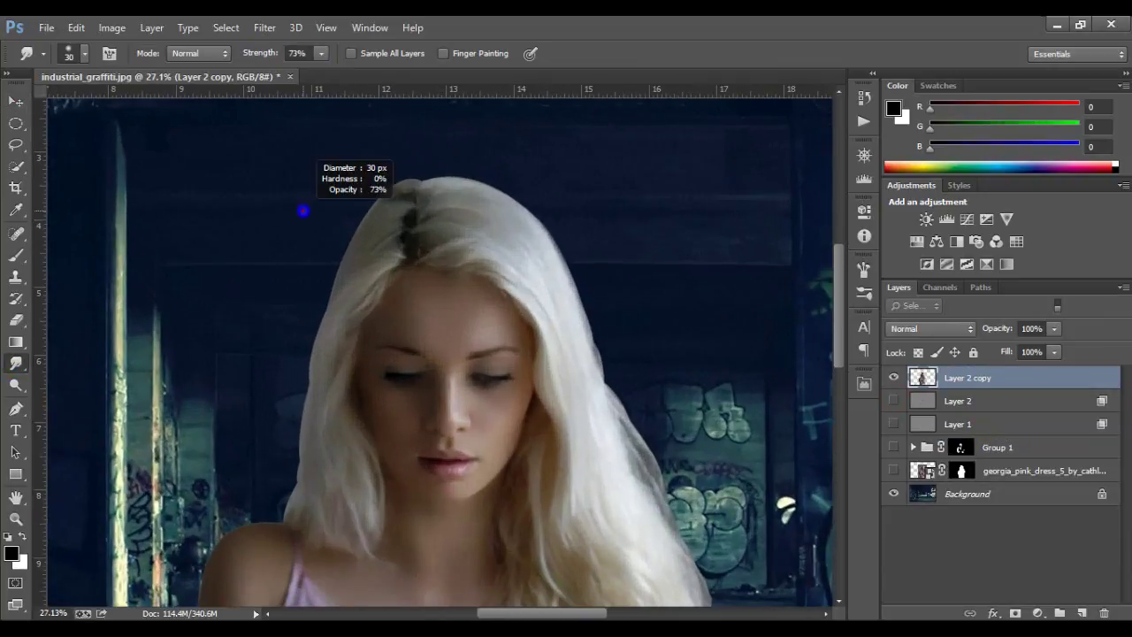
left_click(199, 53)
right_click(265, 183)
key("Escape")
scroll(364, 221, "up", 2)
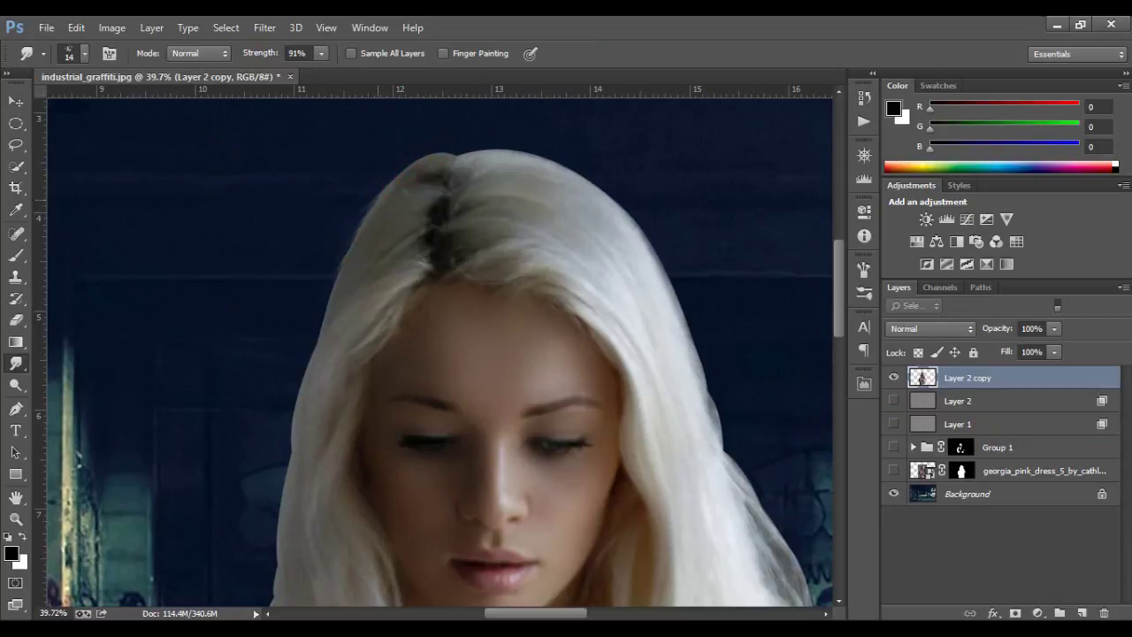
Rotate the view and smudge the blonde hair edges into the background
left_click_drag(319, 333, 302, 333)
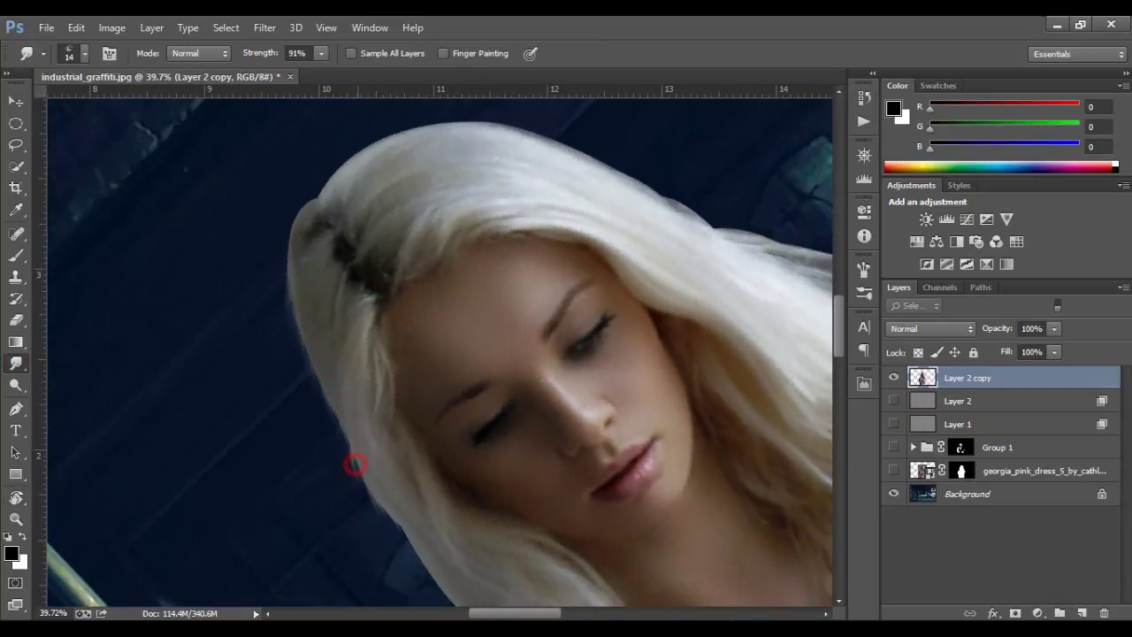
left_click_drag(387, 503, 352, 334)
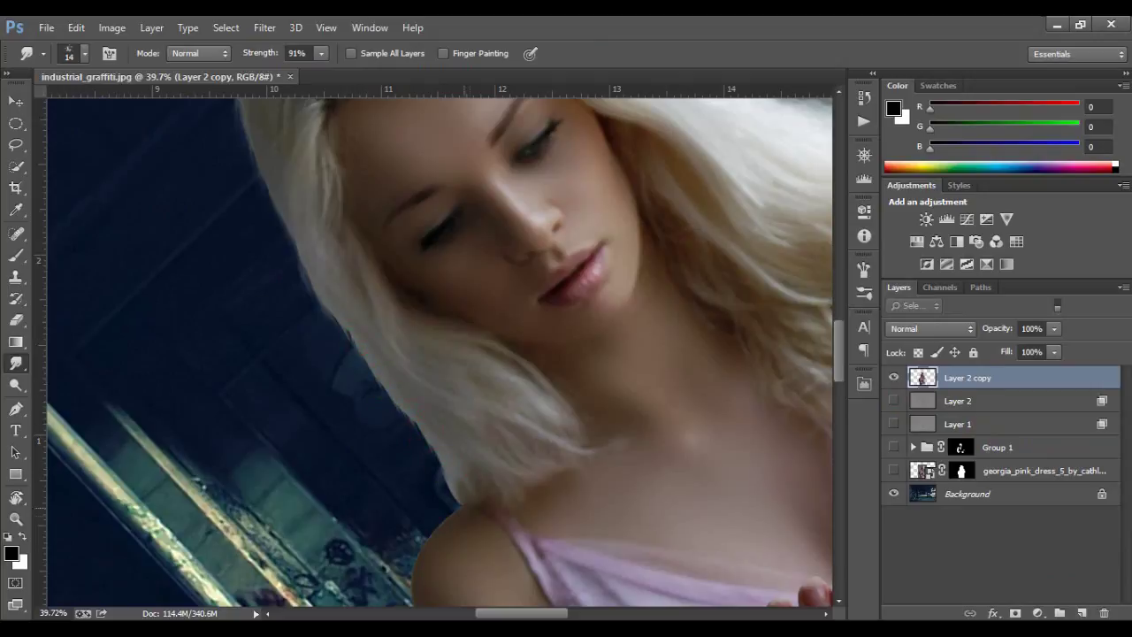
scroll(444, 482, "down", 2)
scroll(323, 265, "up", 3)
scroll(326, 260, "up", 2)
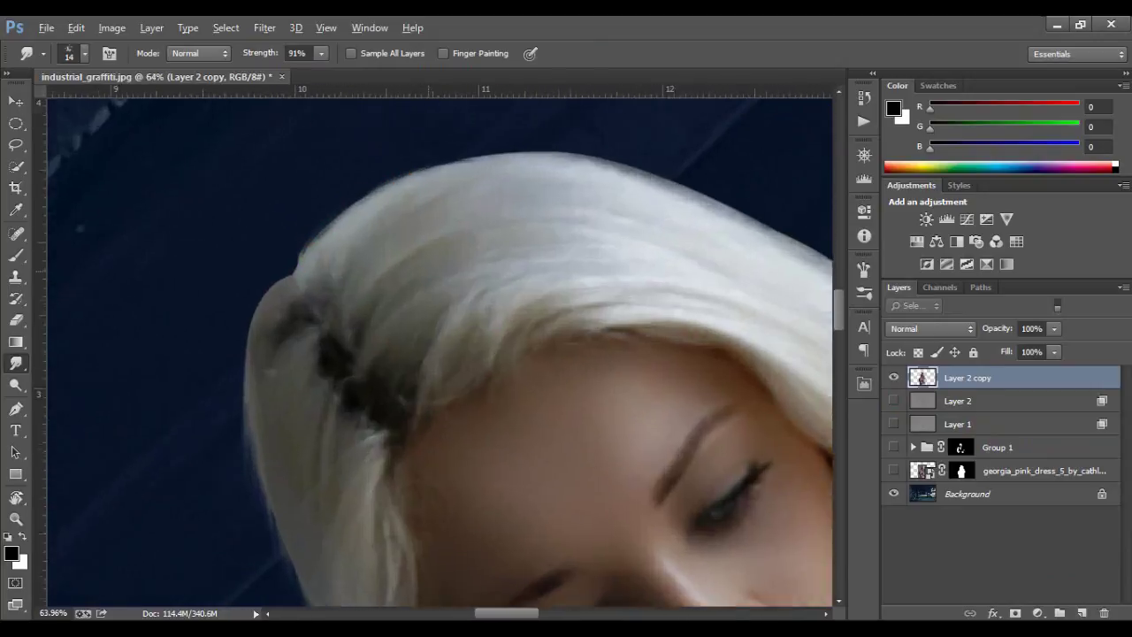
scroll(310, 292, "down", 2)
scroll(303, 306, "up", 2)
scroll(297, 322, "down", 2)
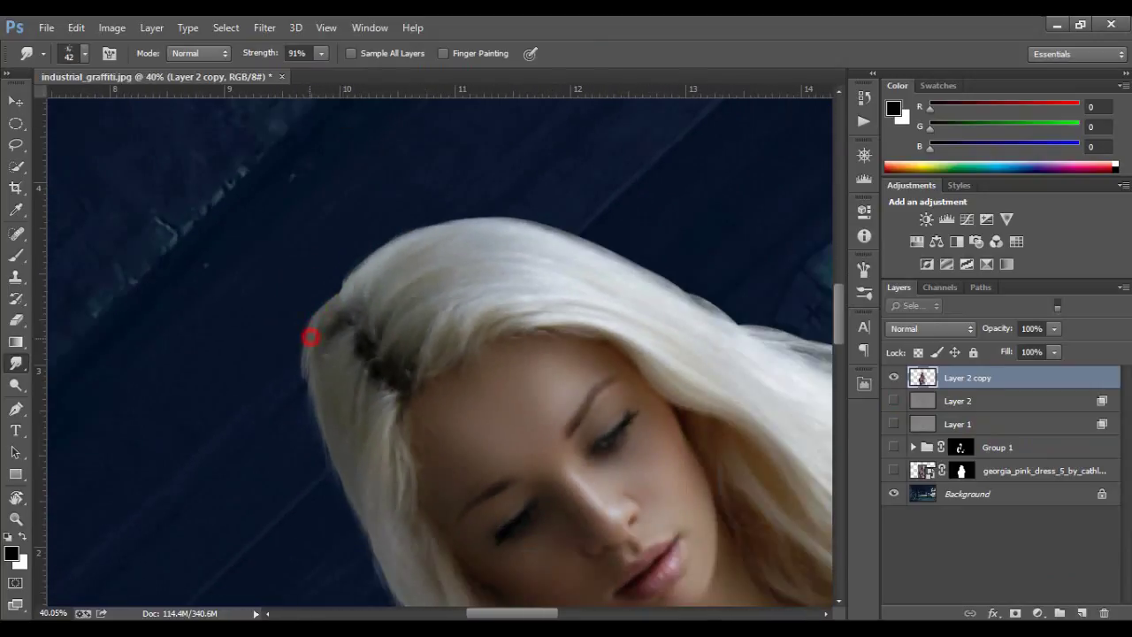
scroll(305, 328, "up", 1)
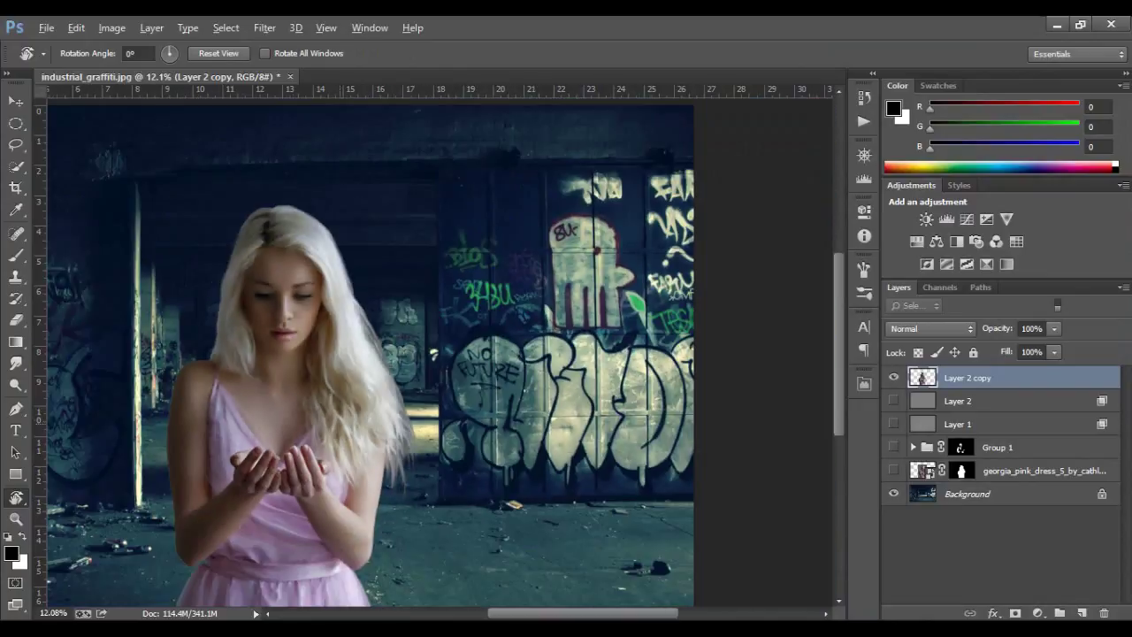
Add a new empty Layer 3 clipped to the girl
key("v")
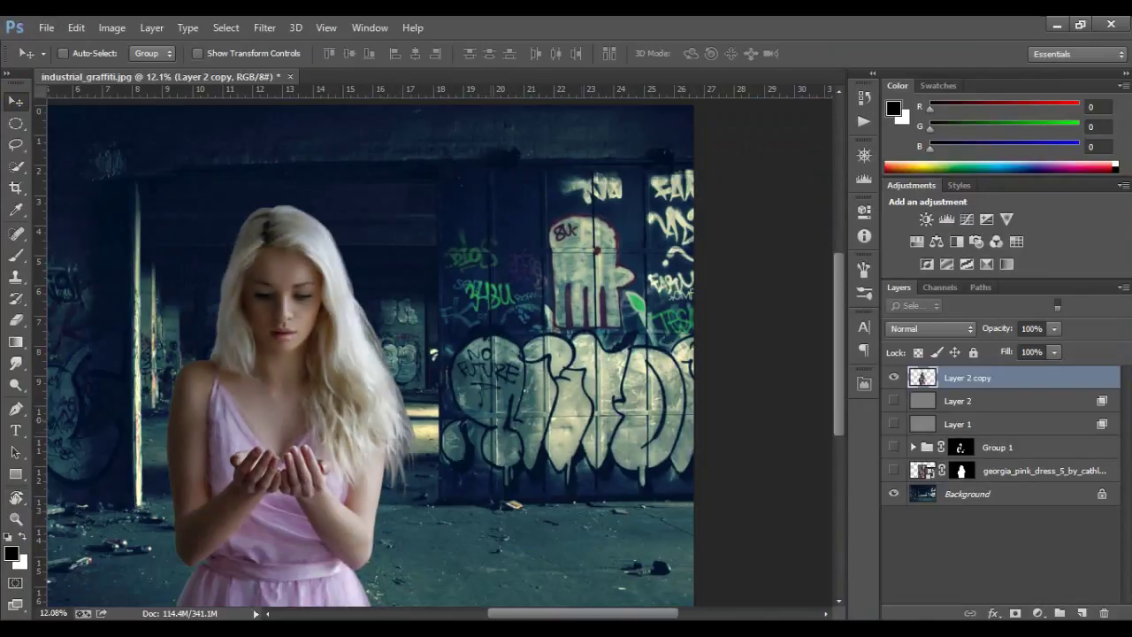
key("ctrl+shift+alt+n")
key("b")
scroll(434, 354, "up", 2)
Sample the skin tone and set Layer 3 to Linear Dodge (Add)
left_click(301, 300, "alt")
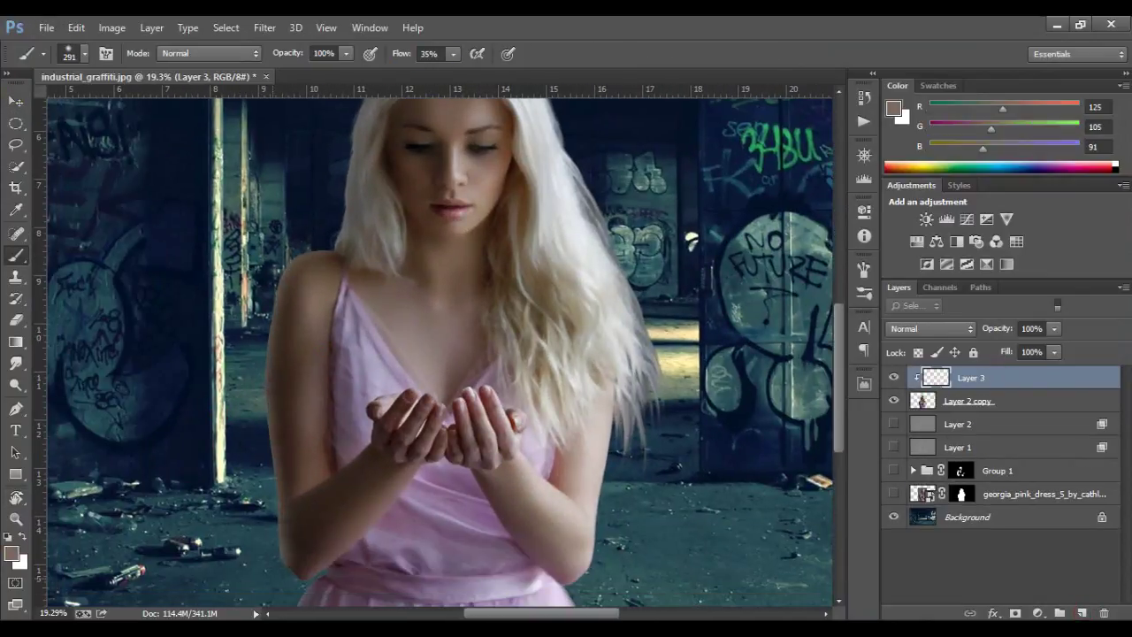
left_click(931, 328)
left_click(937, 183)
Apply Hue/Saturation with Hue +14 and Lightness +22
key("ctrl+u")
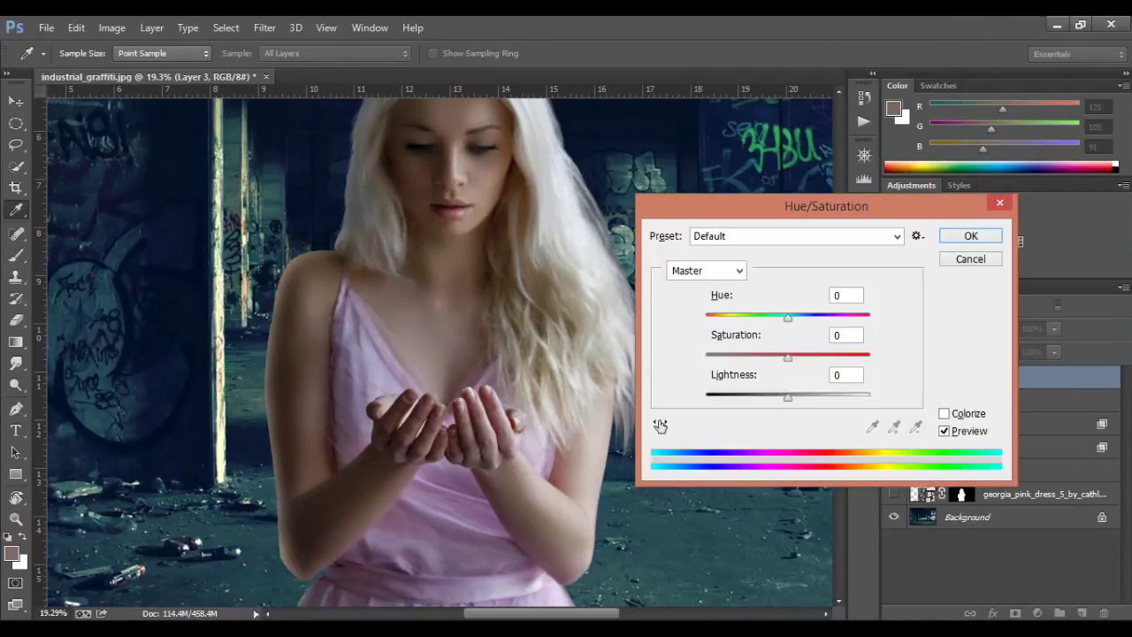
type("14")
key("Tab")
key("Tab")
type("22")
key("Return")
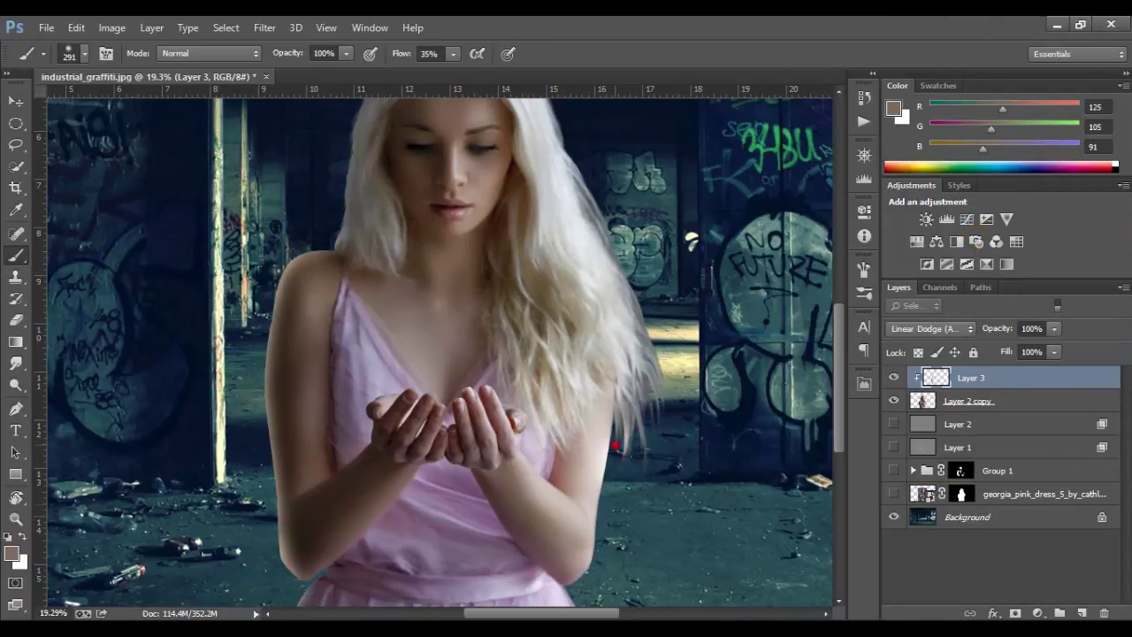
scroll(566, 261, "down", 2)
scroll(566, 261, "up", 2)
scroll(566, 260, "up", 5)
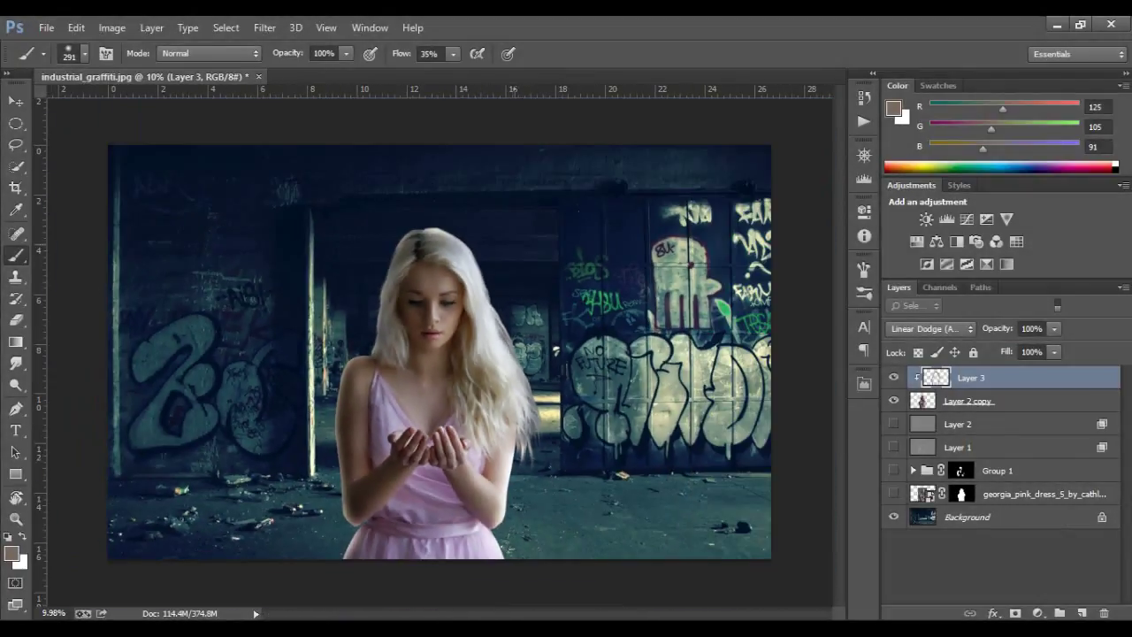
Add a Curves layer darkening the background, then a Selective Color layer above Layer 3
left_click(973, 352)
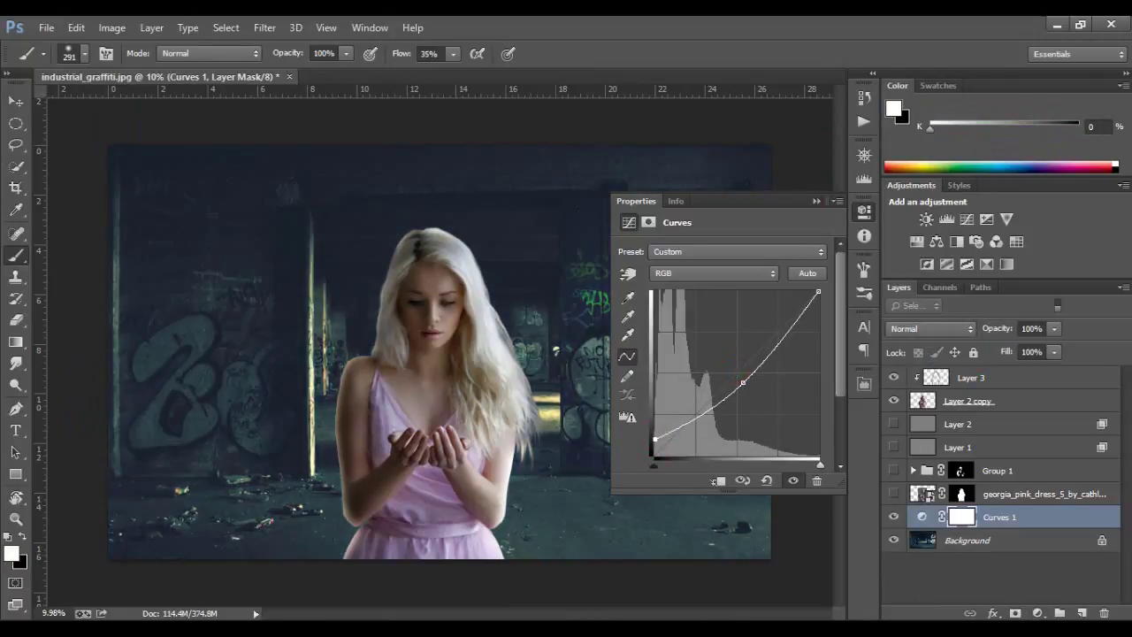
left_click(1016, 401)
left_click(1017, 378)
left_click(1037, 613)
Shift the Selective Color Neutrals toward cyan and away from yellow
left_click(935, 601)
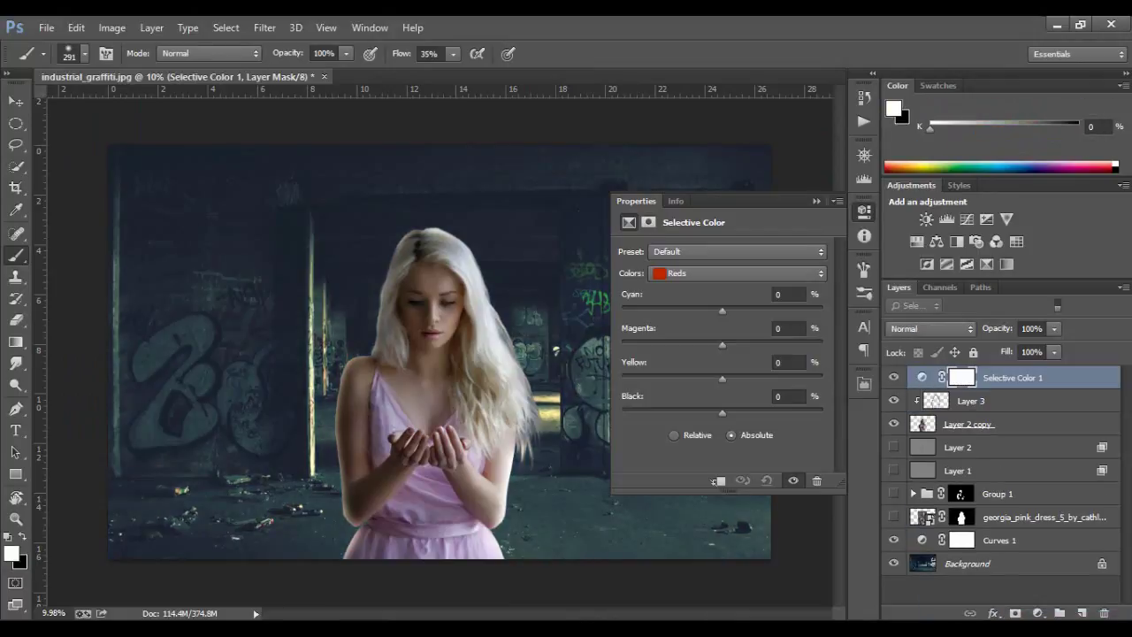
left_click(739, 272)
left_click(689, 383)
mouse_move(721, 310)
left_mouse_down()
mouse_move(747, 310)
mouse_move(722, 344)
left_mouse_up()
mouse_move(721, 379)
left_mouse_down()
mouse_move(708, 378)
mouse_move(719, 412)
left_mouse_up()
left_click(816, 201)
Gradient-mask the colour tints, fading the pink tint from left to right
key("g")
key("x")
left_click_drag(347, 339, 153, 532)
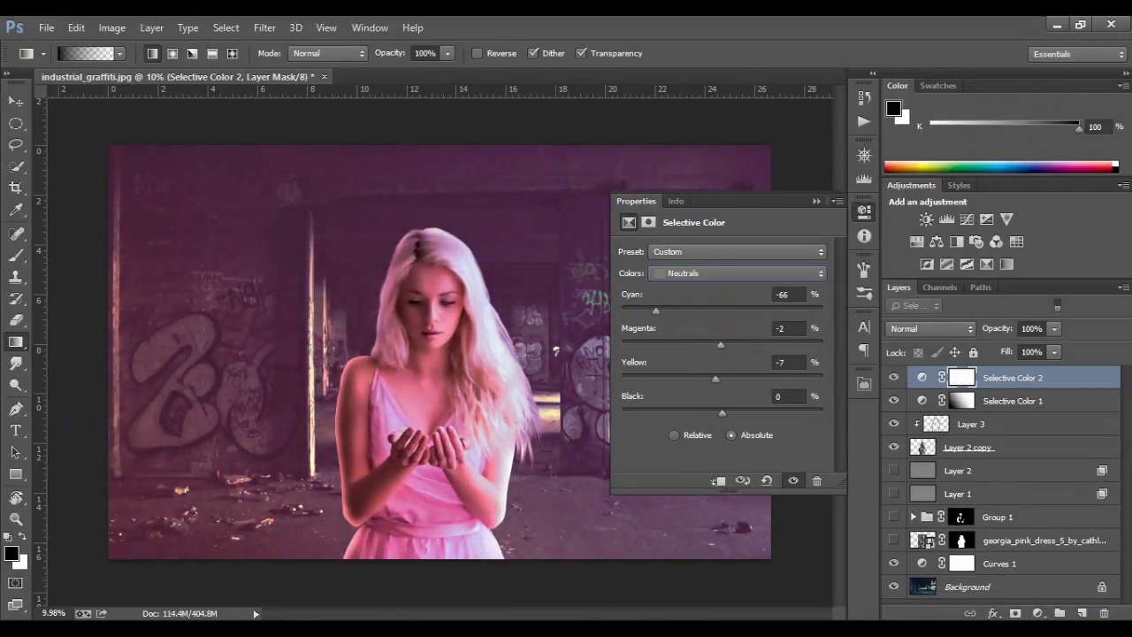
left_click(816, 200)
left_click_drag(424, 354, 584, 354)
Set up a larger soft brush with swapped colours for mask painting
key("v")
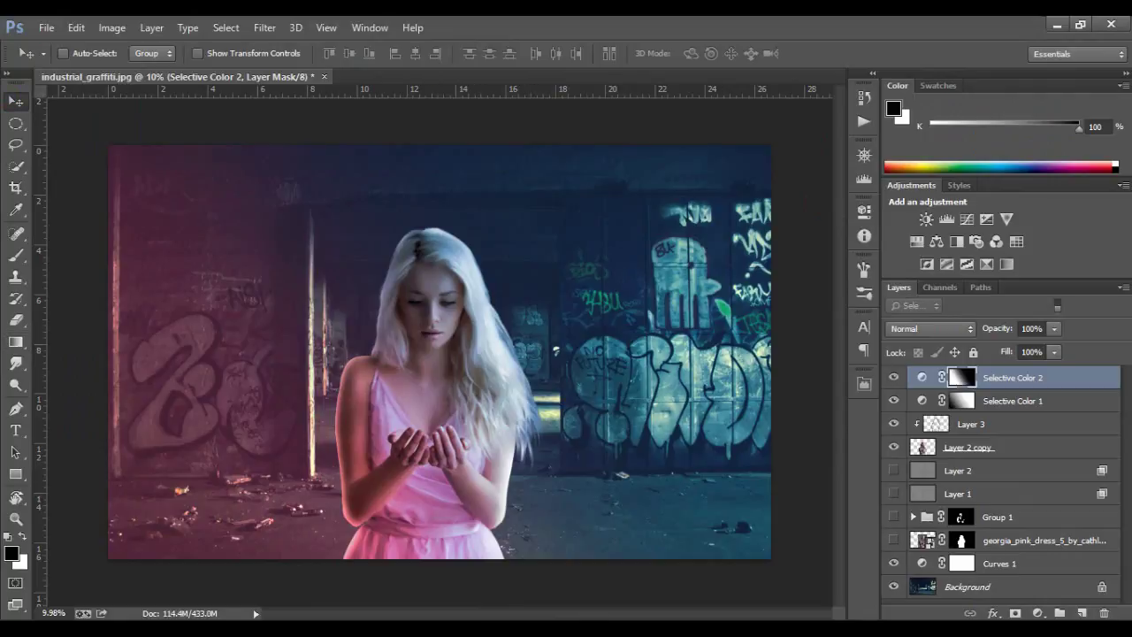
key("x")
key("g")
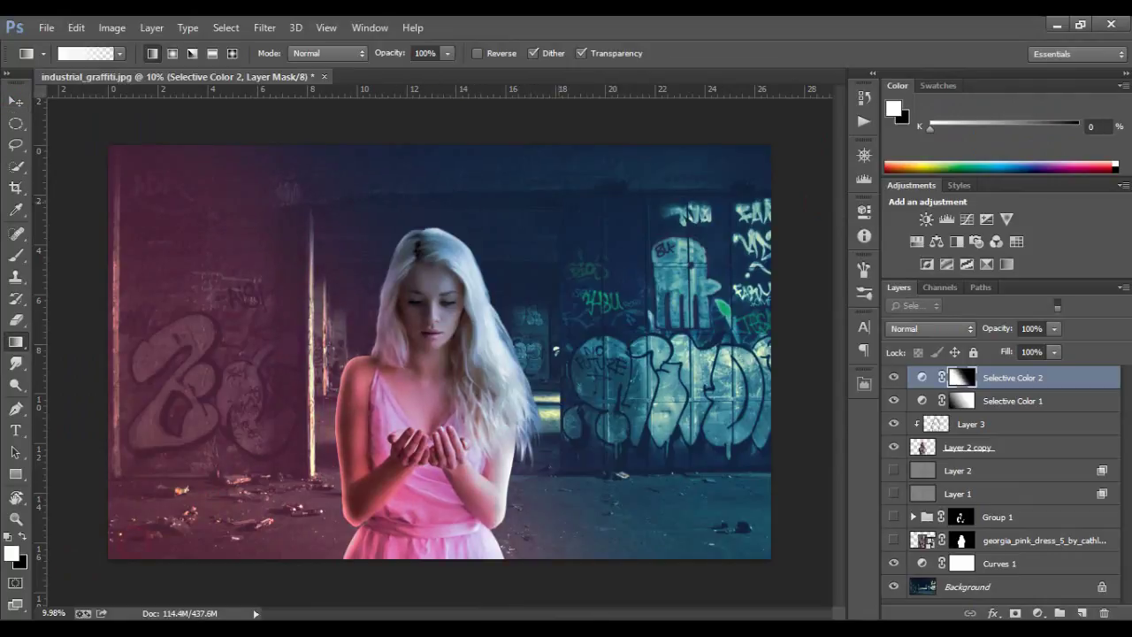
key("x")
left_click(17, 101)
key("b")
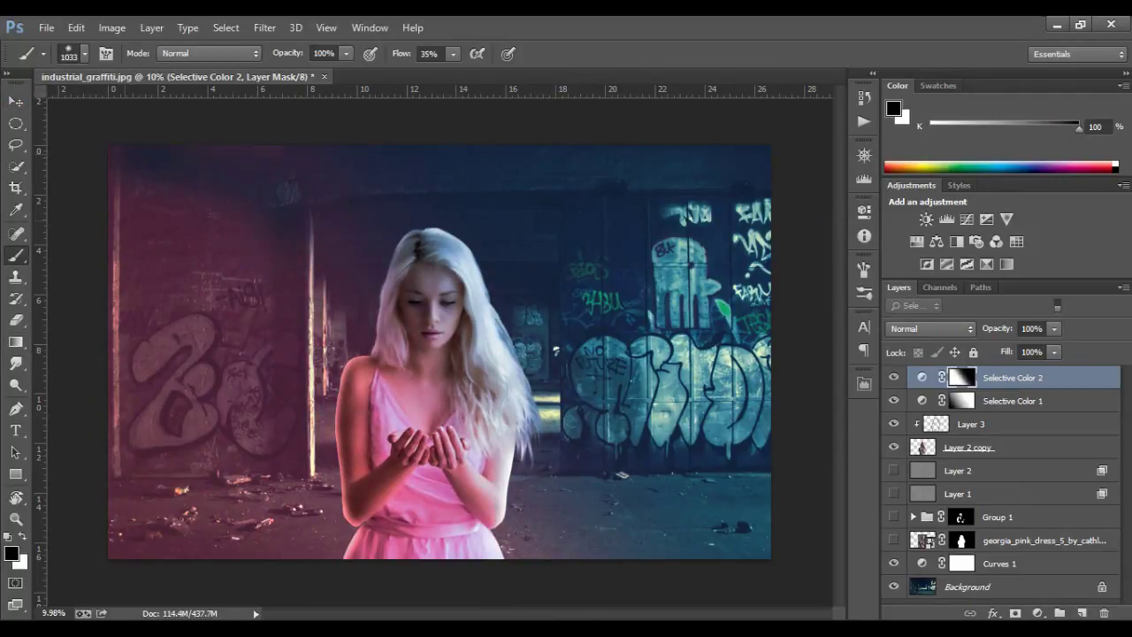
key("bracketright")
key("bracketright")
key("bracketright")
key("x")
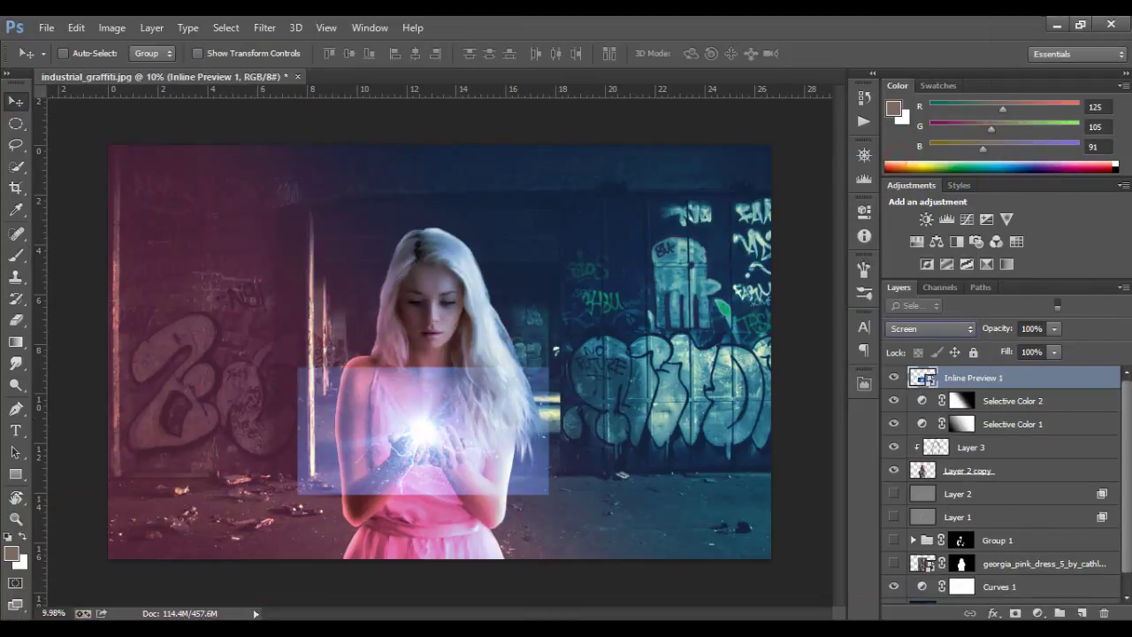
Apply Levels to the glow with black point 75 and midtones 0.51
key("ctrl+l")
type("75")
key("Tab")
type("0.51")
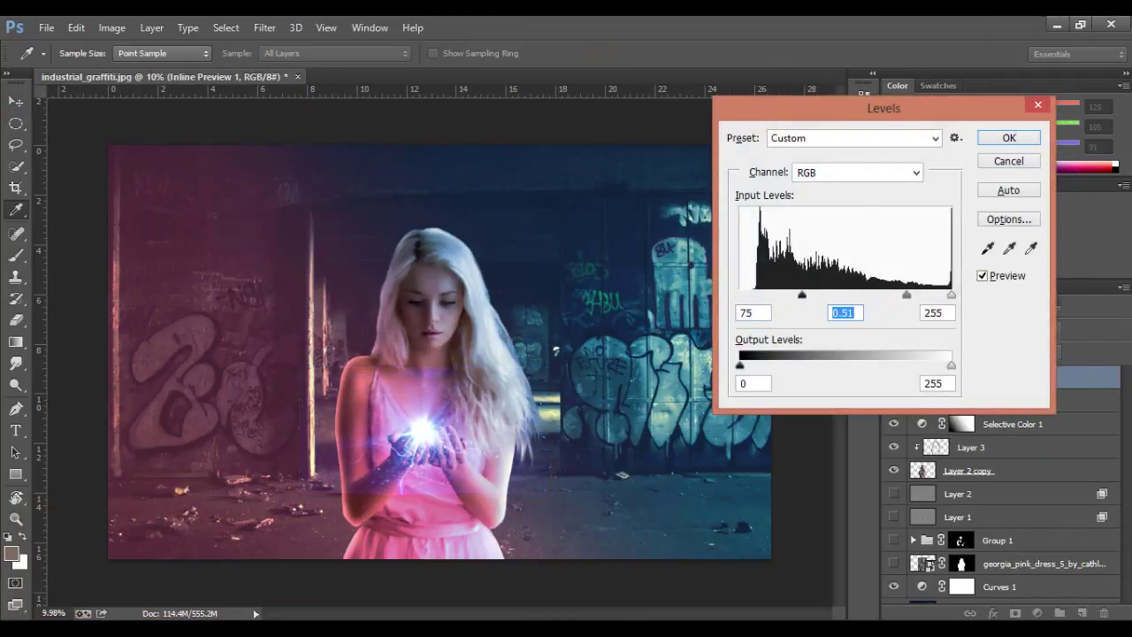
left_click_drag(951, 294, 936, 295)
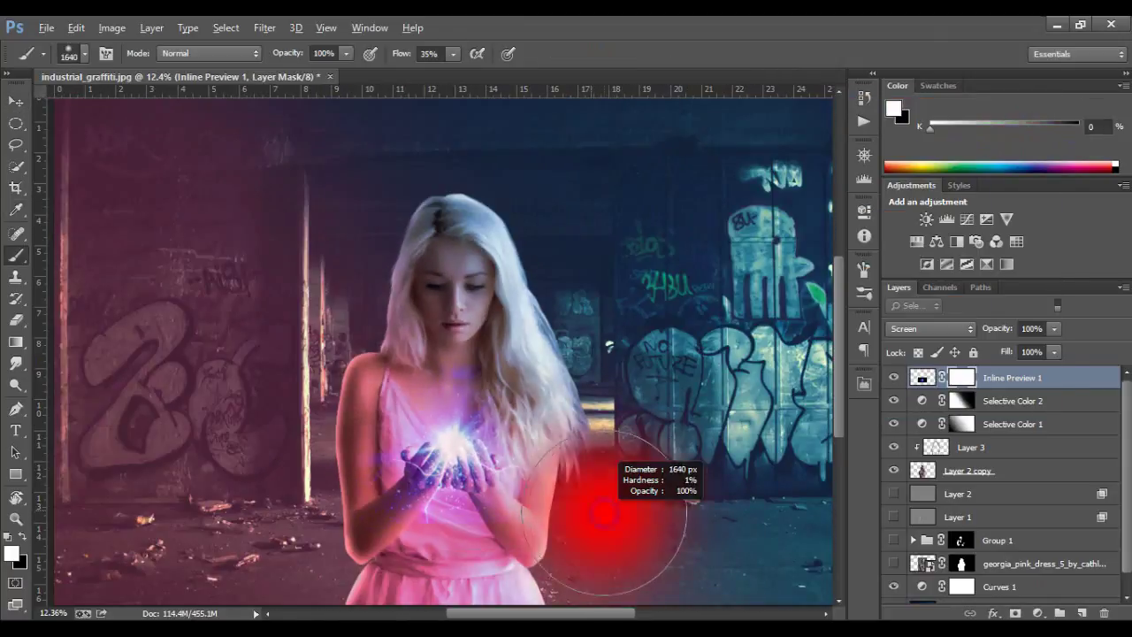
Hide the glow's rectangular edges by filling outside an oval selection with black
left_click_drag(605, 513, 579, 513)
key("m")
left_click_drag(609, 352, 304, 514)
key("alt+BackSpace")
key("ctrl+d")
key("b")
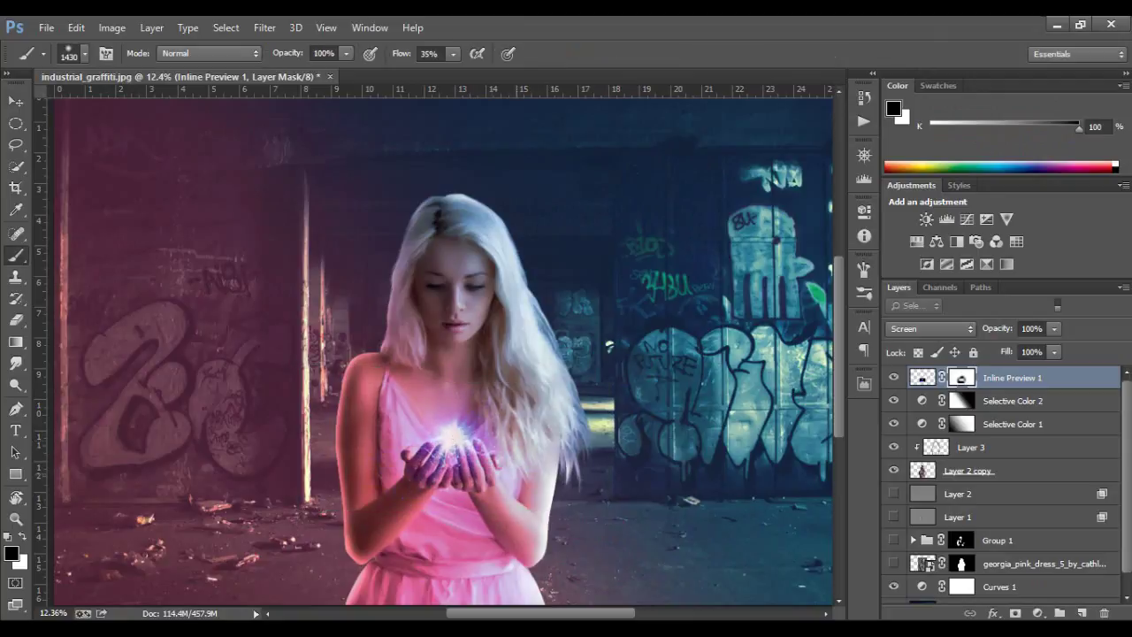
Move the glow layer to the top and add a Gradient Map layer above Layer 3
key("v")
key("ctrl+bracketleft")
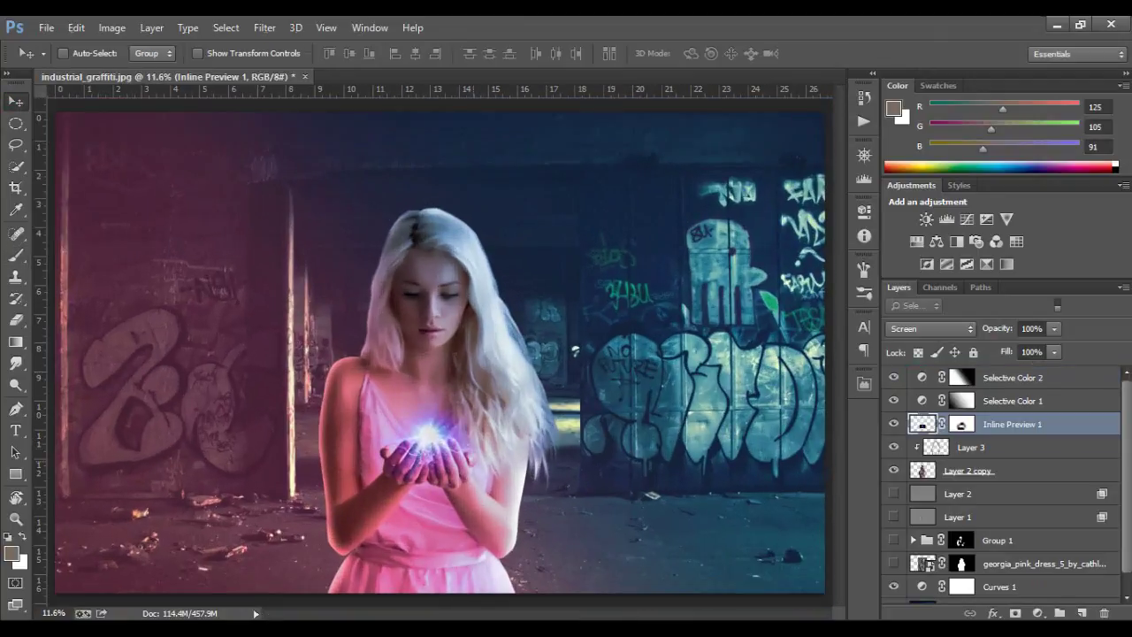
key("ctrl+bracketright")
key("alt+bracketleft")
key("alt+bracketright")
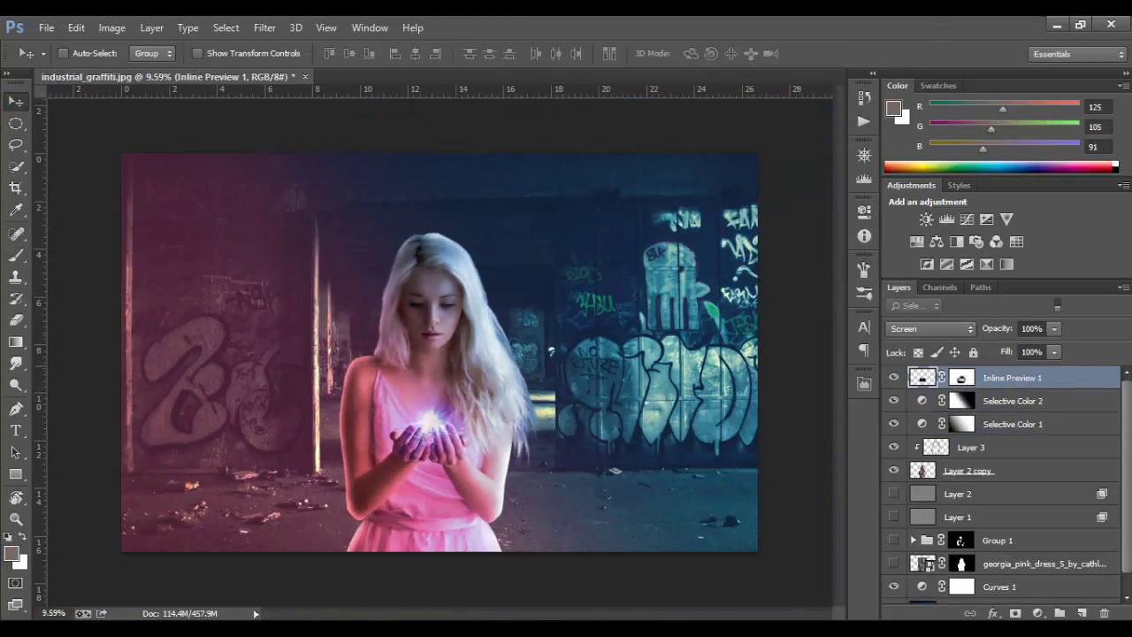
left_click(970, 446)
left_click(1037, 613)
Pick a gradient for Gradient Map 1 and toggle it off and on to compare
left_click(720, 253)
left_click(692, 252)
key("Return")
left_click(893, 447)
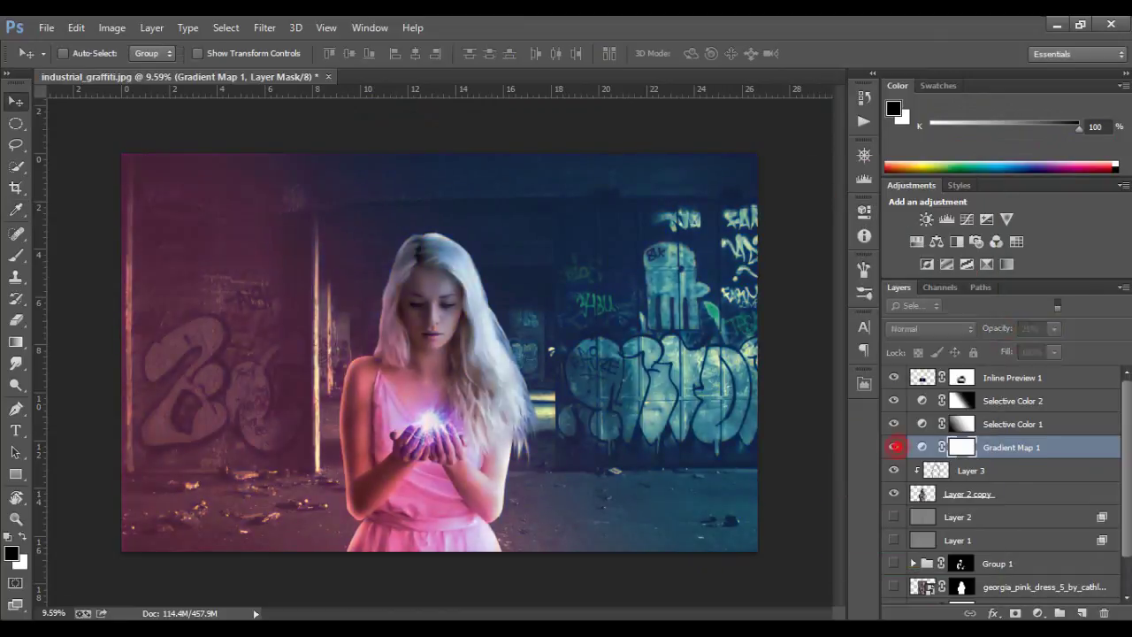
left_click(893, 446)
left_click(1012, 378)
key("ctrl+t")
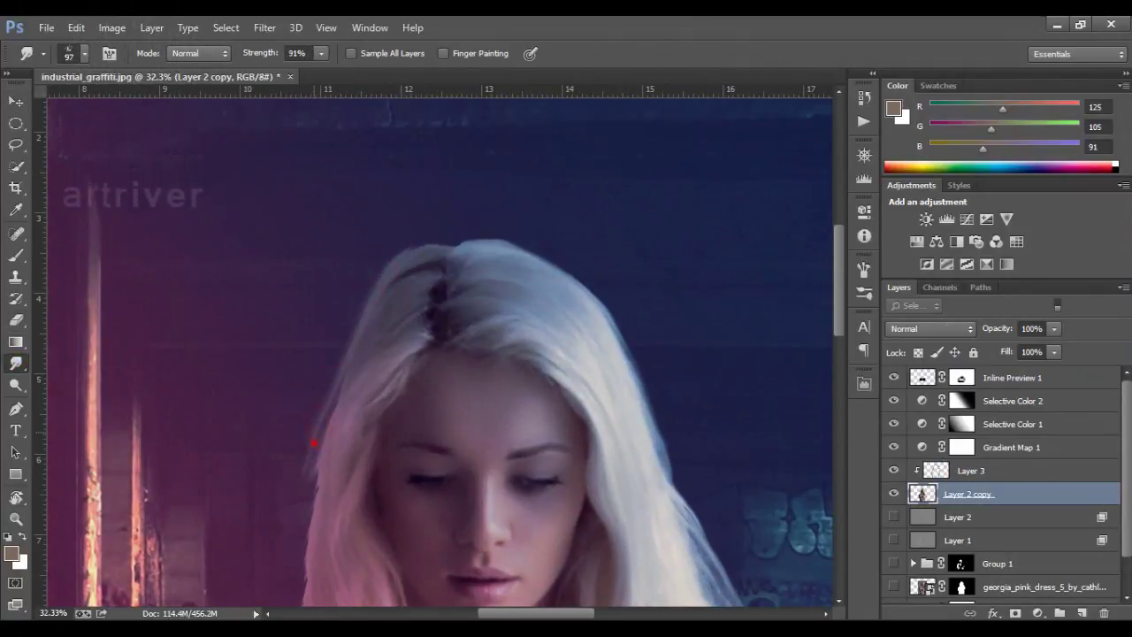
Choose a bristle brush tip for smudging the hair
right_click(451, 243)
double_click(498, 354)
key("F5")
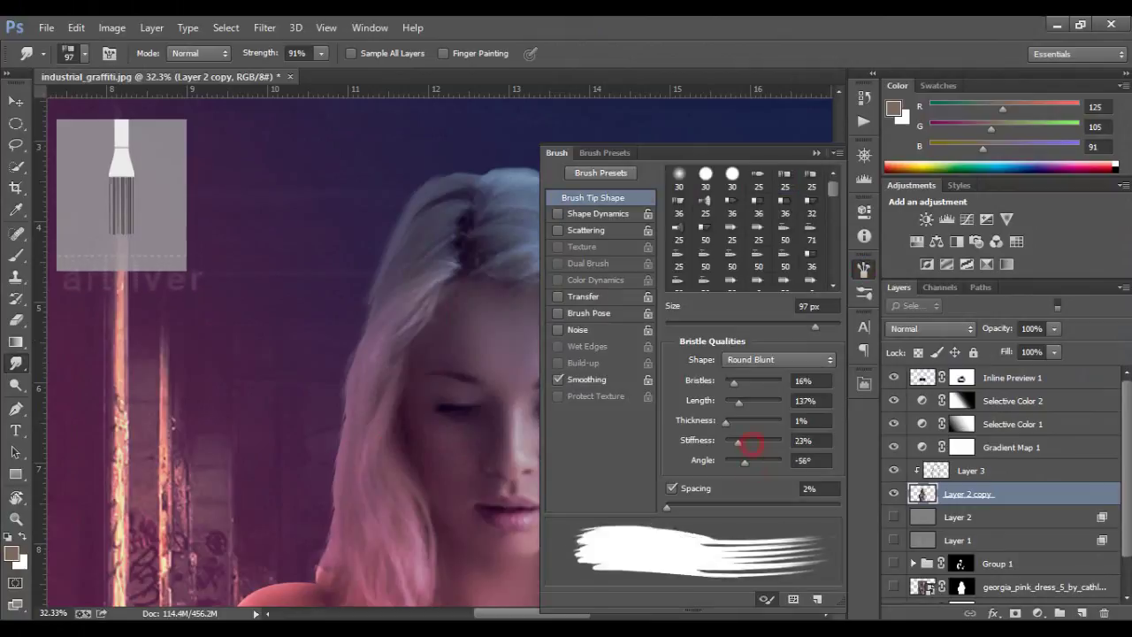
key("F5")
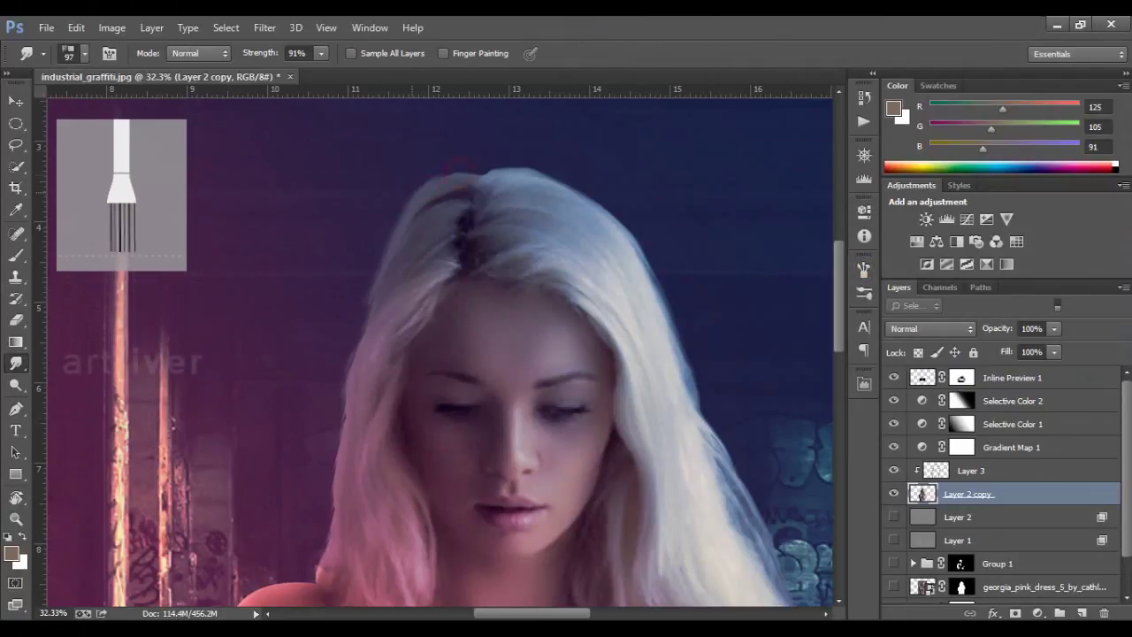
key("F5")
key("F5")
scroll(384, 309, "up", 3)
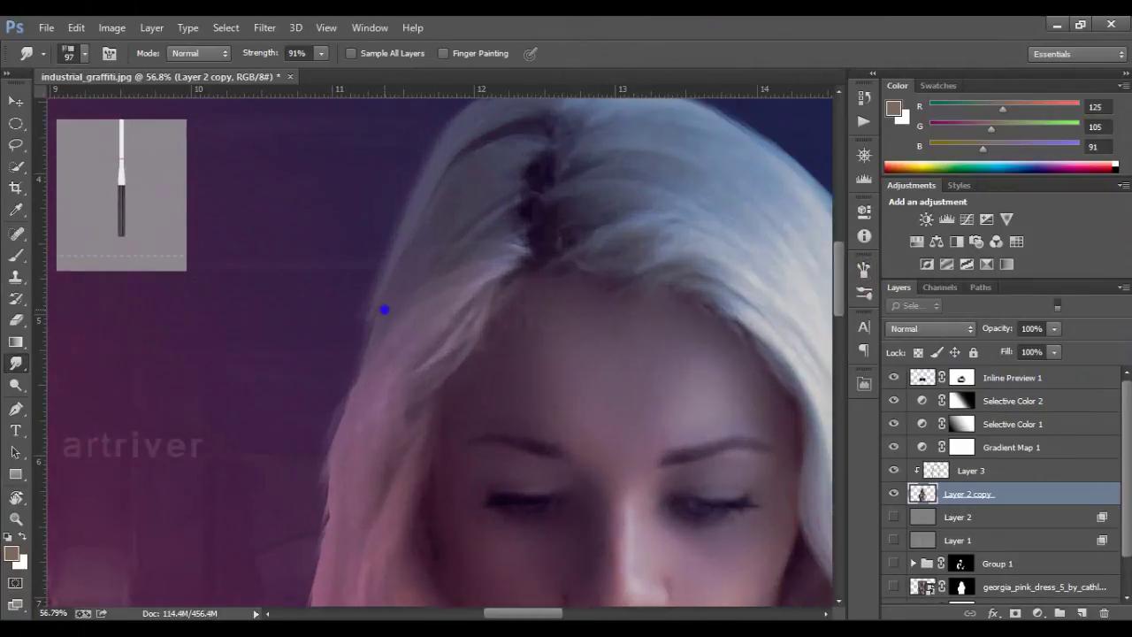
scroll(328, 487, "down", 3)
Duplicate the woman layer into Layer 2 copy 2 and frame the hair and face
key("ctrl+j")
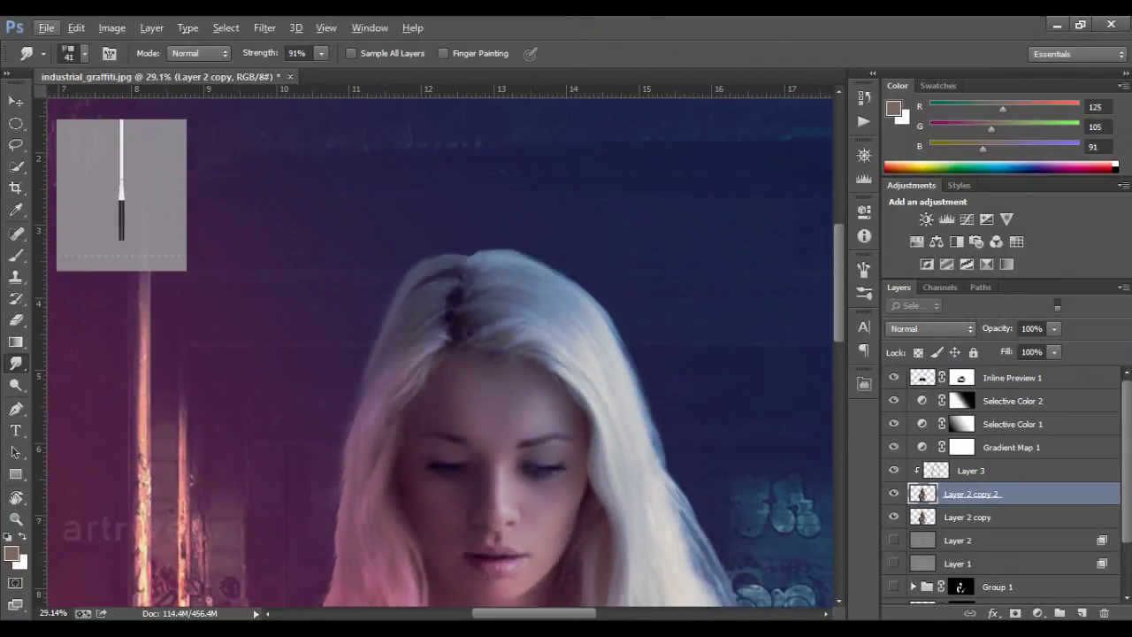
scroll(487, 250, "up", 2)
scroll(488, 249, "up", 1)
left_click_drag(371, 272, 449, 62)
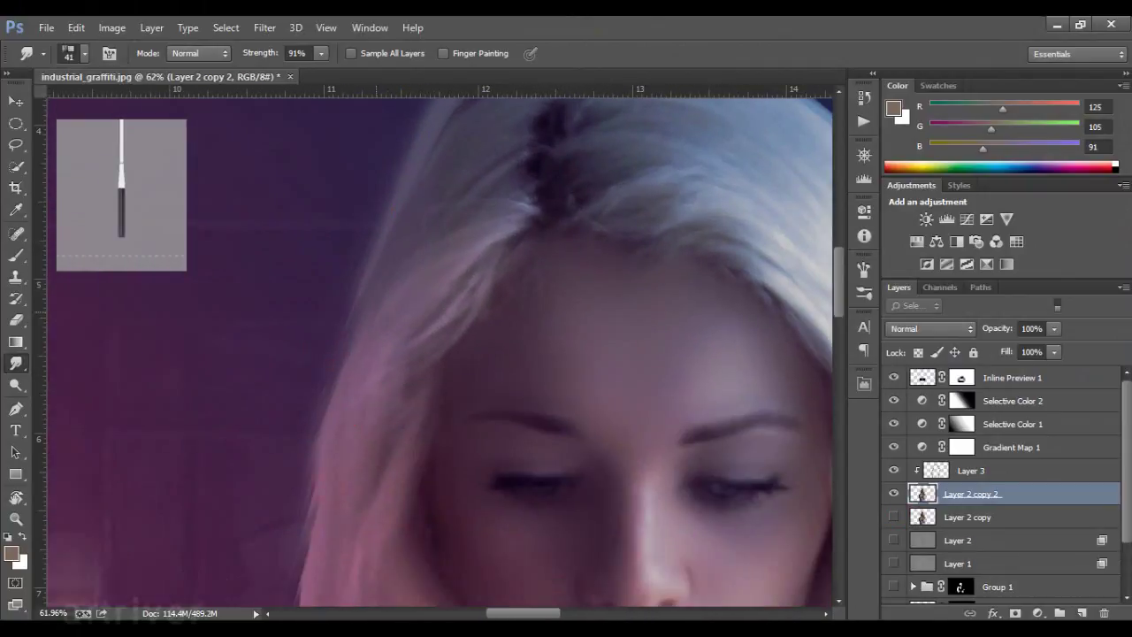
scroll(354, 349, "down", 2)
scroll(371, 362, "up", 1)
scroll(393, 383, "up", 1)
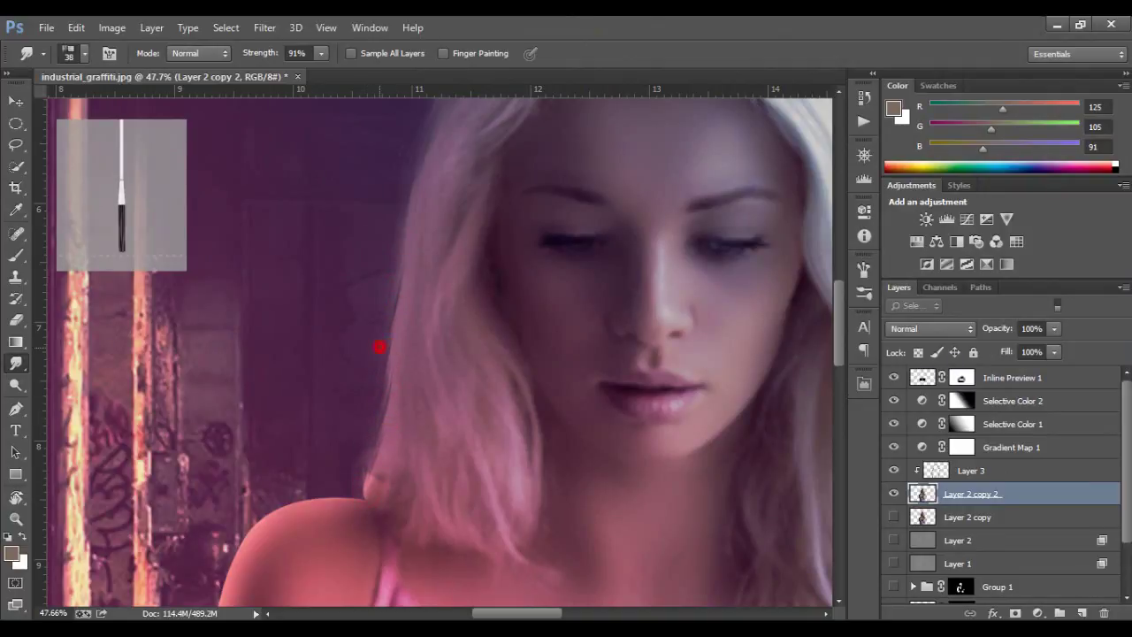
scroll(379, 347, "down", 2)
scroll(283, 210, "up", 2)
scroll(413, 309, "down", 1)
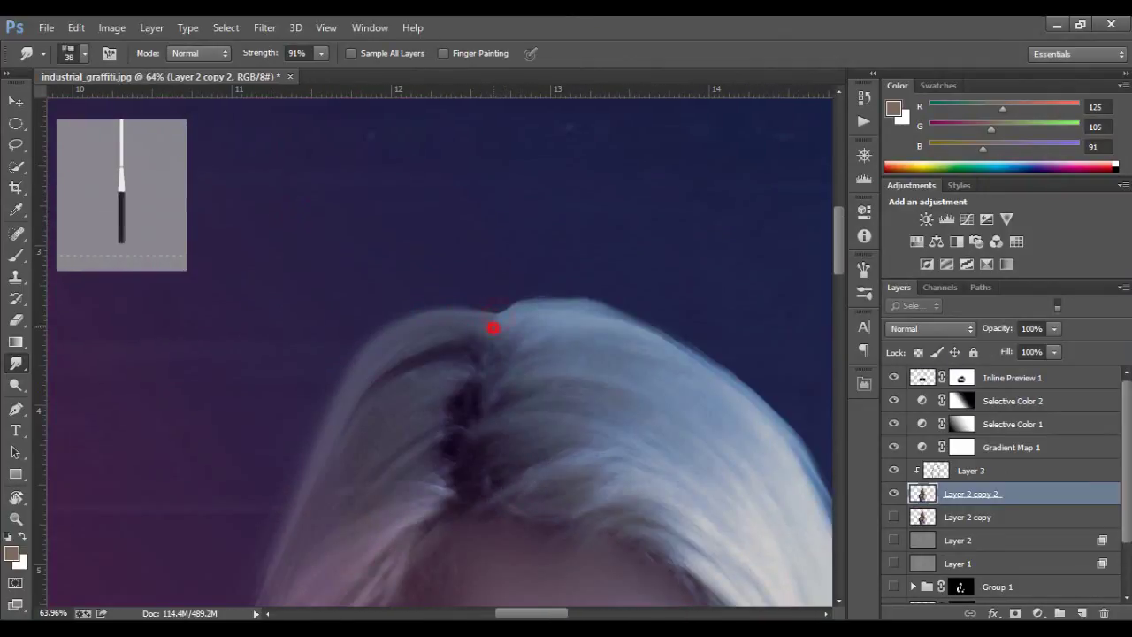
Smudge the blonde hair edges into soft strands over the blue background
left_click_drag(551, 302, 375, 283)
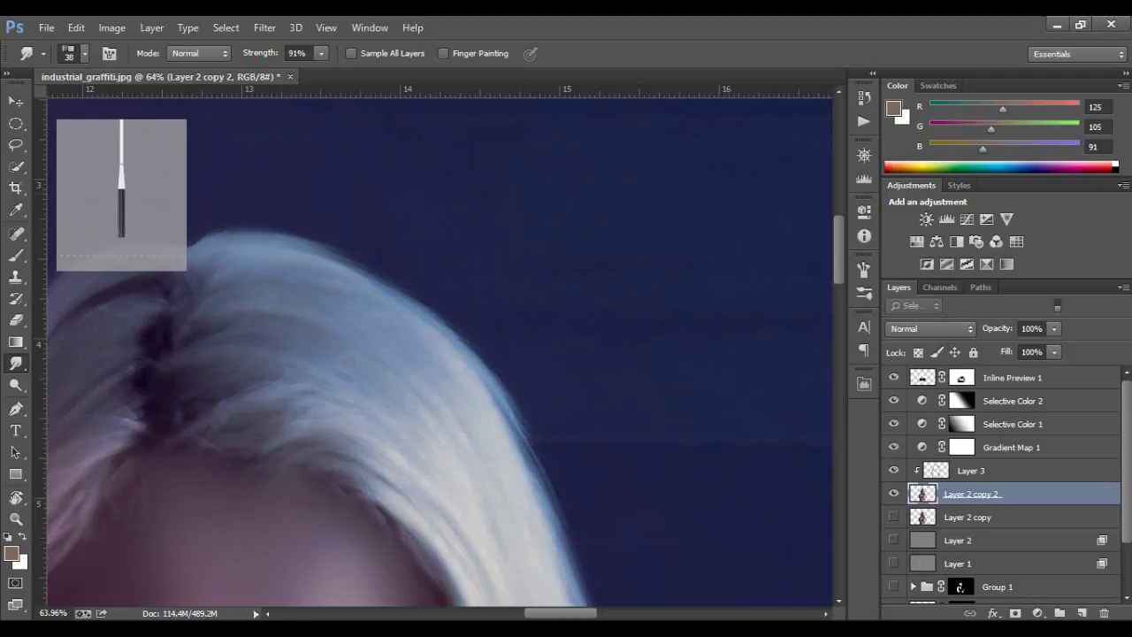
left_click_drag(522, 422, 487, 308)
scroll(556, 516, "down", 2)
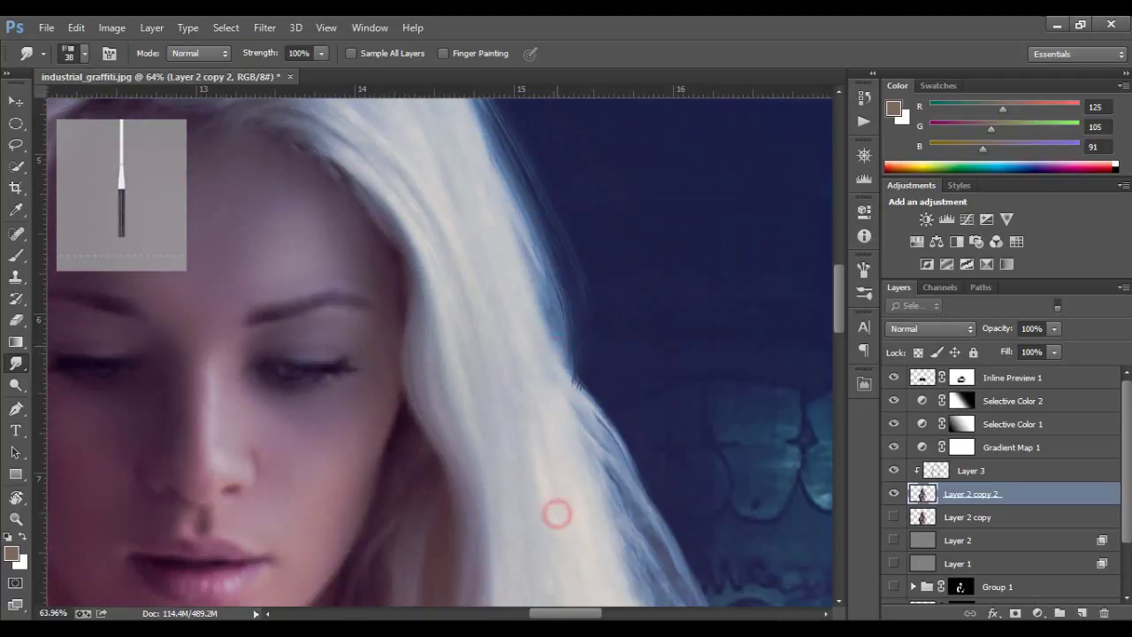
scroll(556, 516, "up", 2)
scroll(536, 260, "down", 2)
left_click_drag(747, 601, 640, 320)
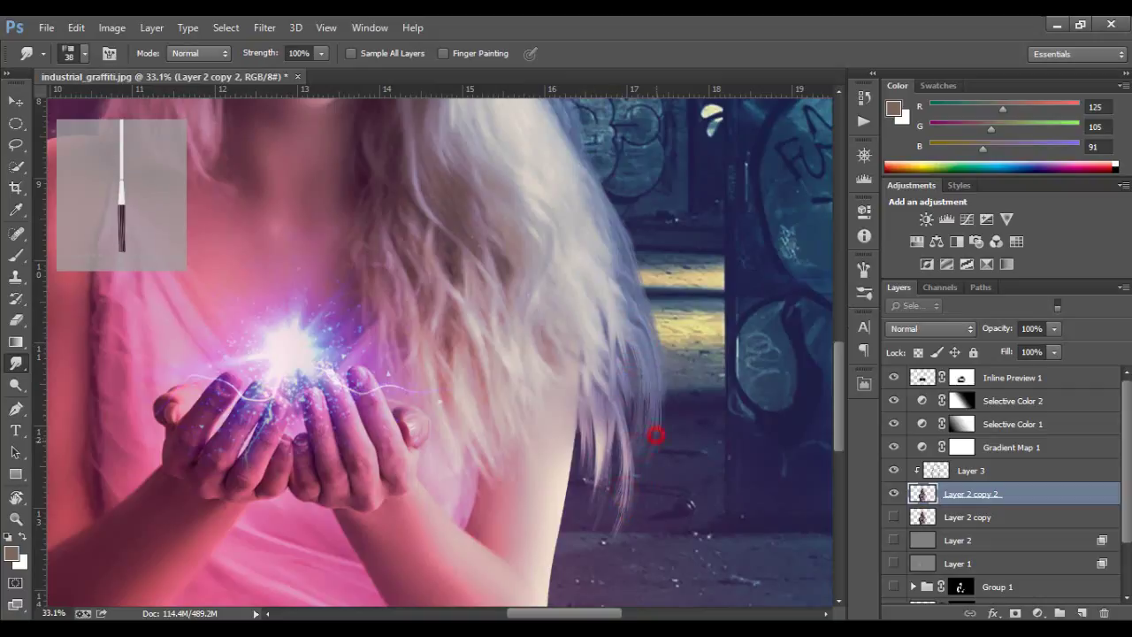
scroll(656, 435, "down", 2)
scroll(652, 392, "up", 4)
key("7")
key("4")
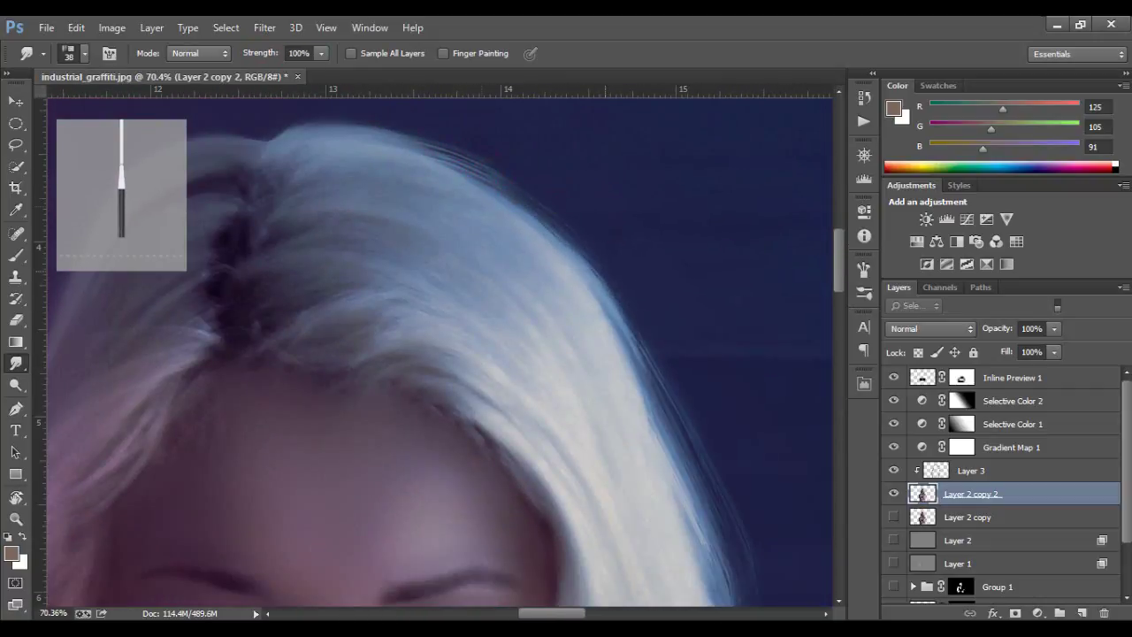
scroll(372, 255, "up", 1)
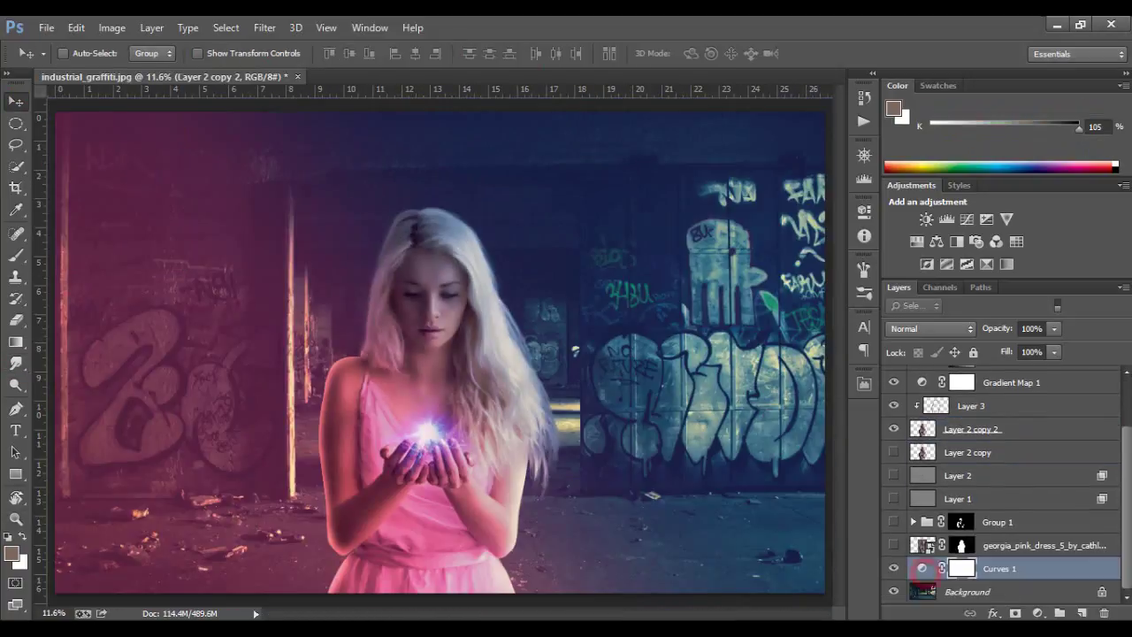
Close the Curves properties and blend the pink glow Layer 5 as Linear Dodge (Add)
left_click(817, 200)
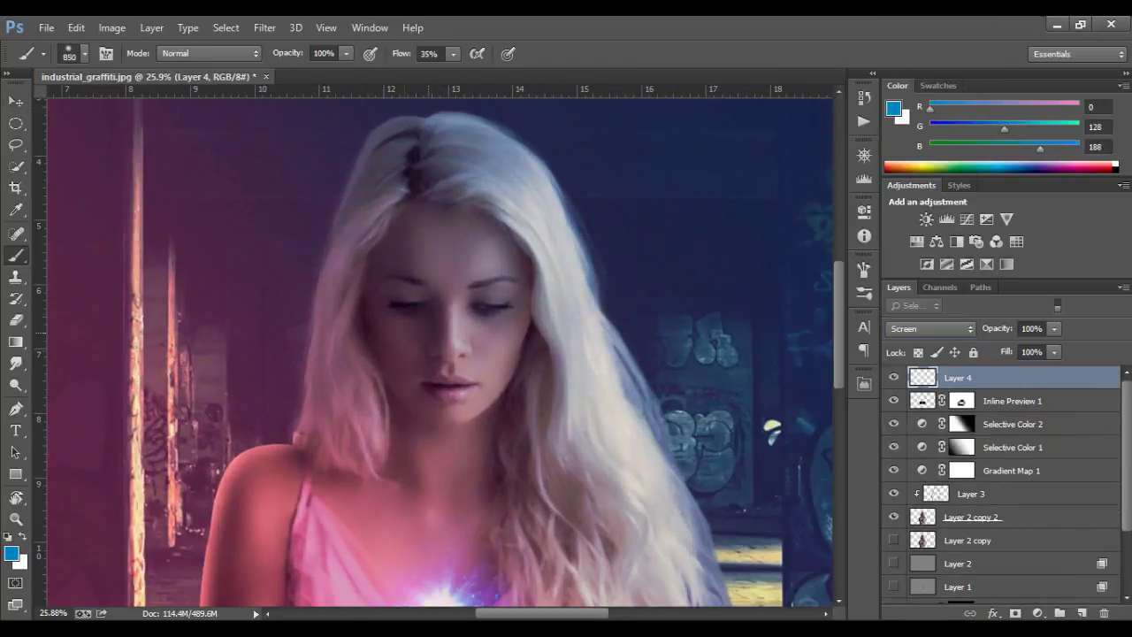
scroll(478, 440, "up", 2)
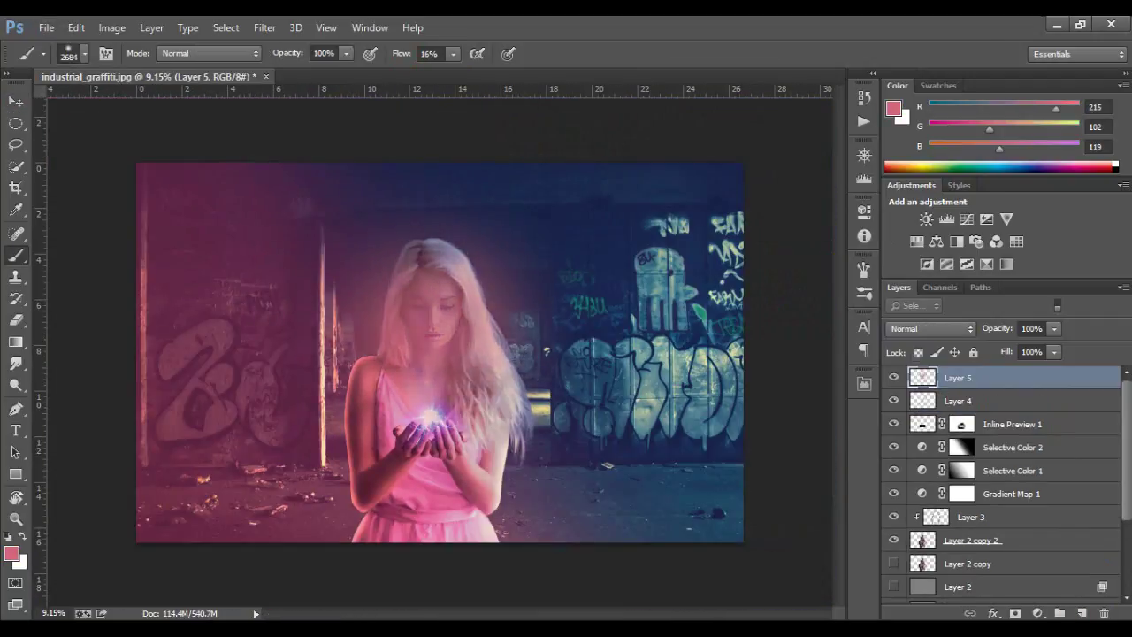
left_click(931, 328)
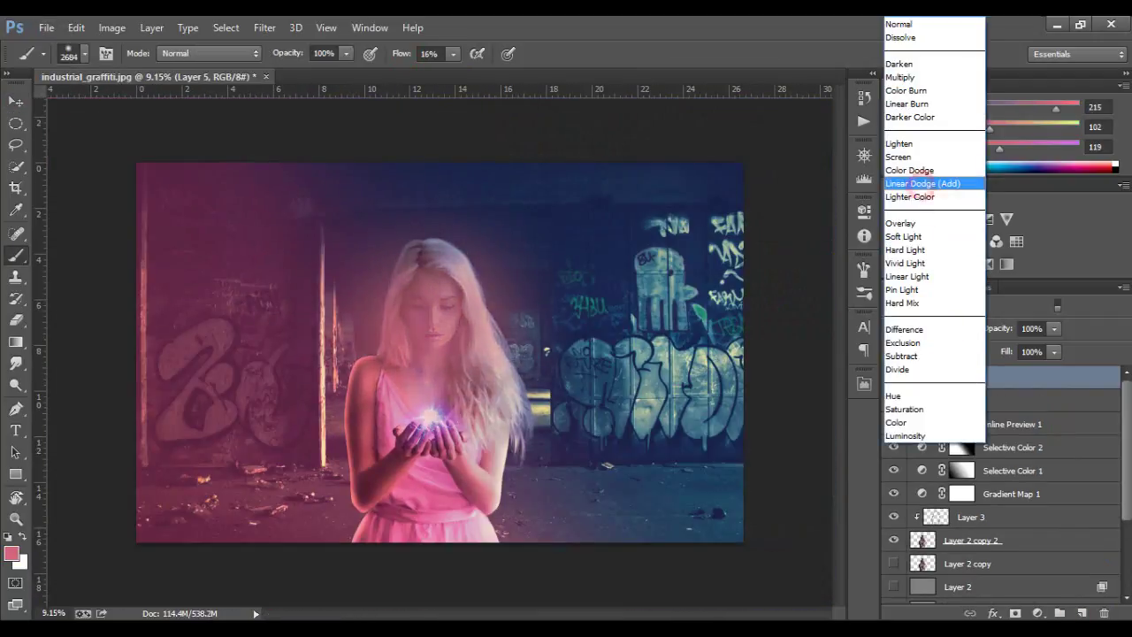
left_click(922, 183)
left_click(931, 328)
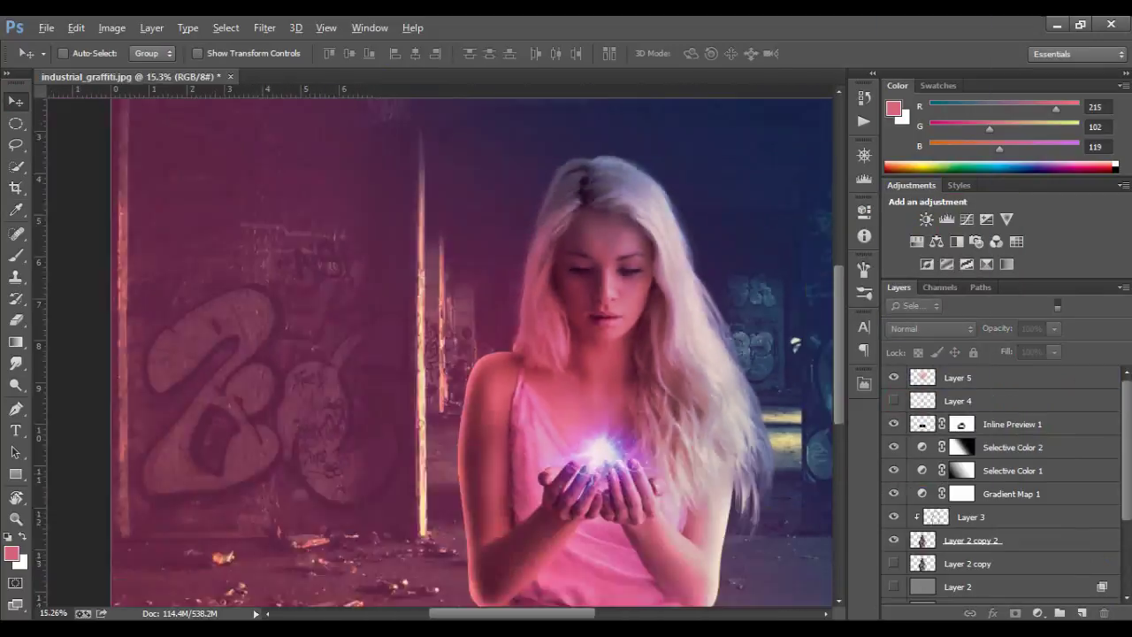
Push the hue shift to +180, then mask the blur off the face and hands
key("shift+Up")
key("shift+Up")
key("shift+Up")
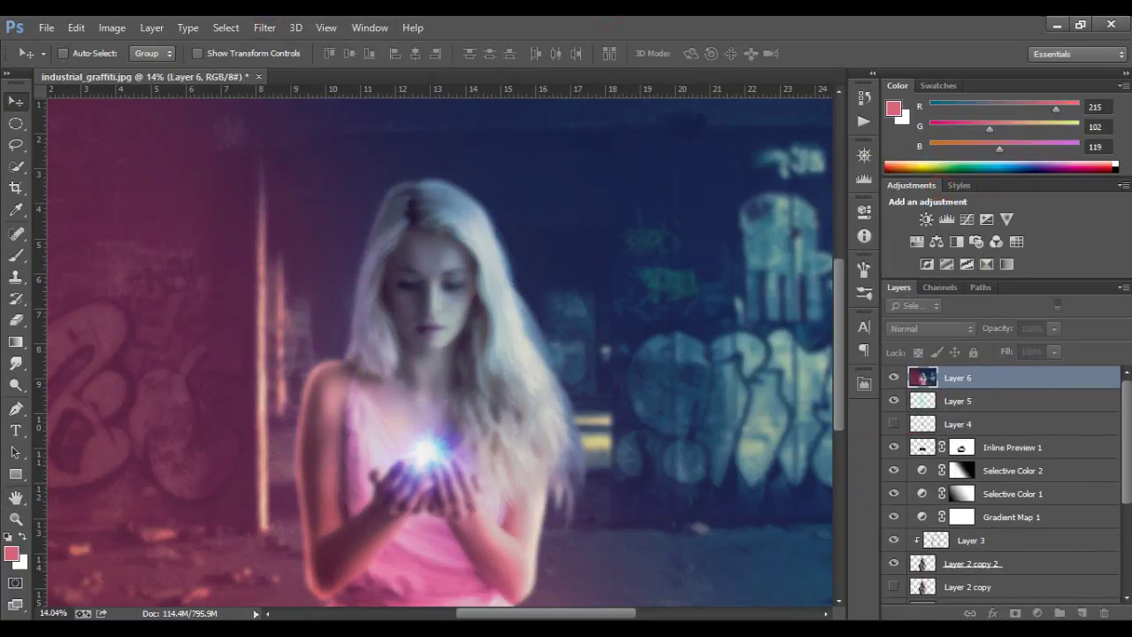
left_click(409, 283)
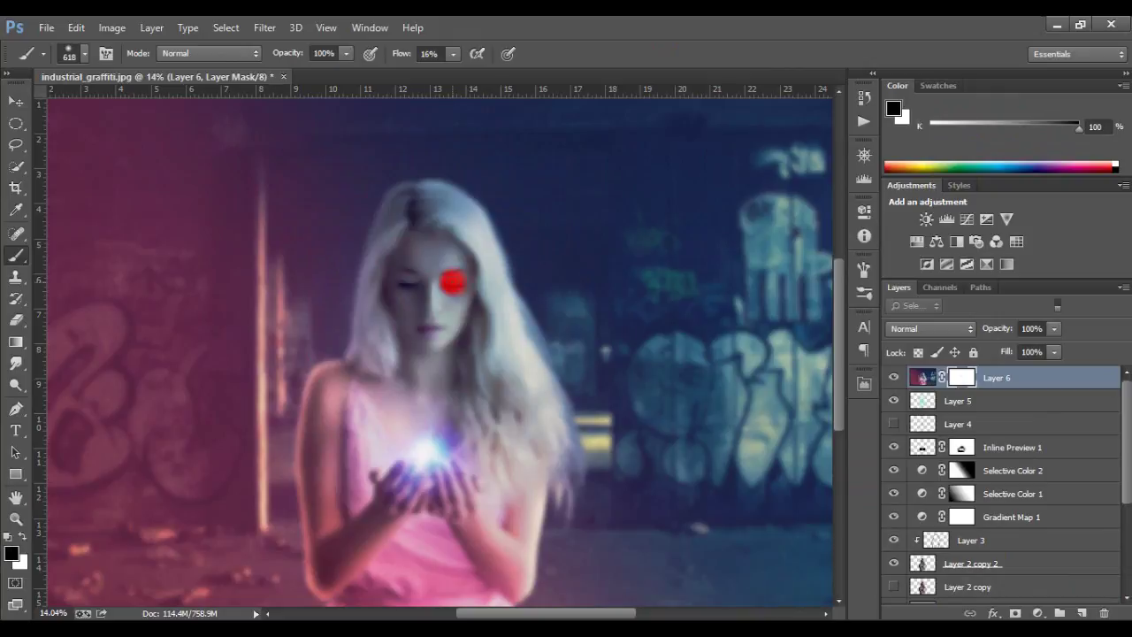
left_click_drag(452, 281, 430, 342)
left_click(419, 476)
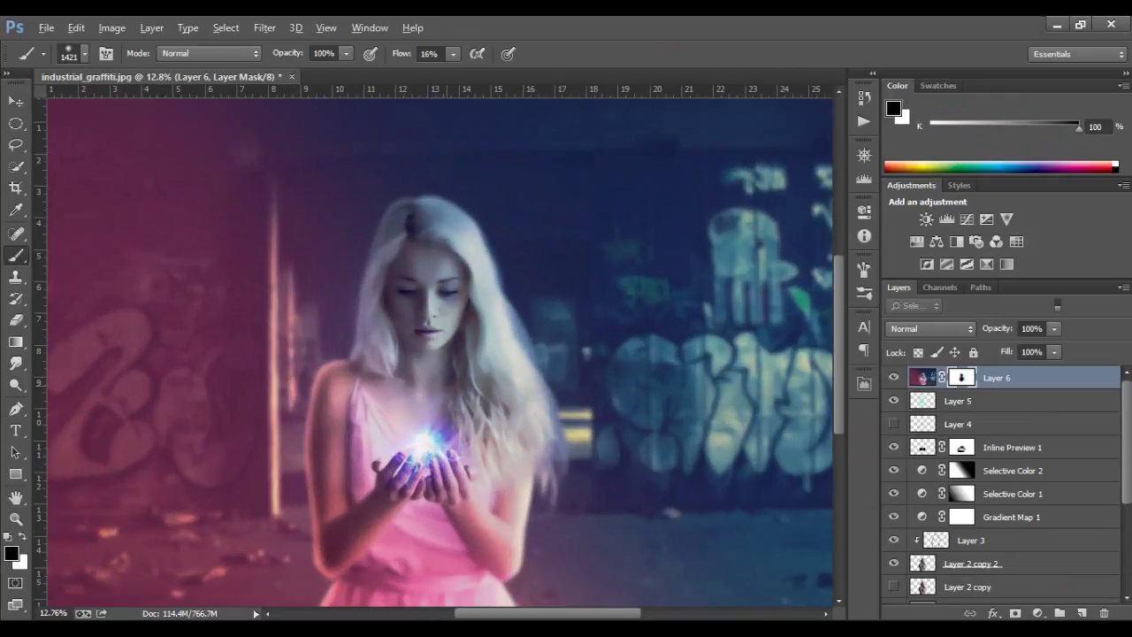
left_click(894, 377)
left_click(894, 377)
Draw an elliptical selection around the woman for the vignette
key("v")
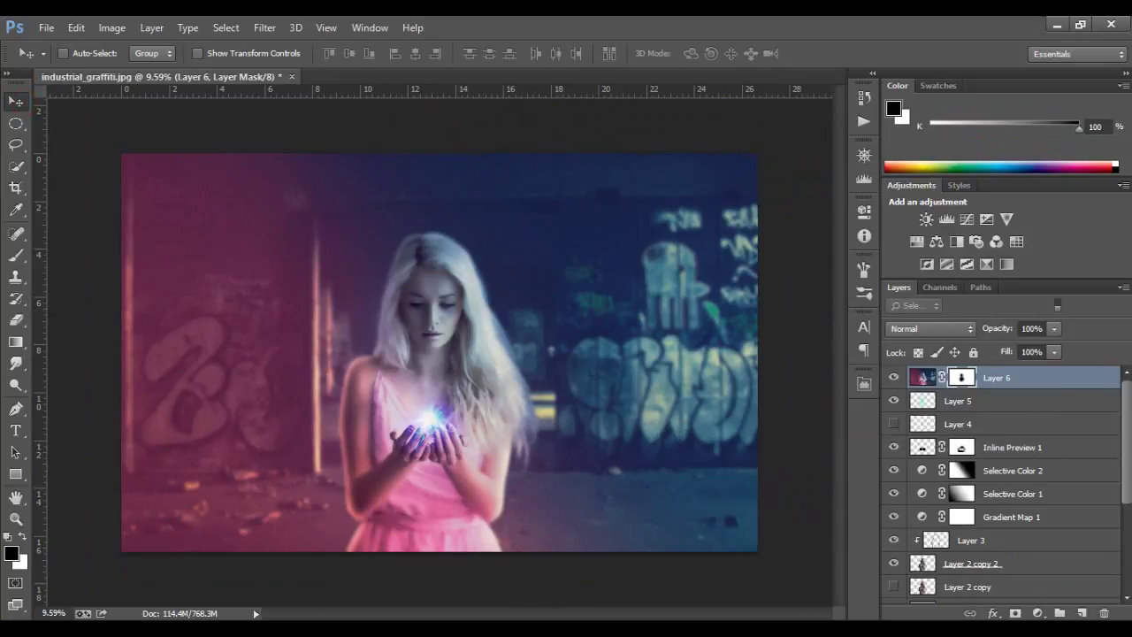
left_click(1037, 613)
left_click(972, 354)
key("m")
left_click_drag(172, 191, 736, 548)
Feather the Curves 2 vignette mask edge with a Gaussian Blur
key("alt+BackSpace")
left_click(265, 28)
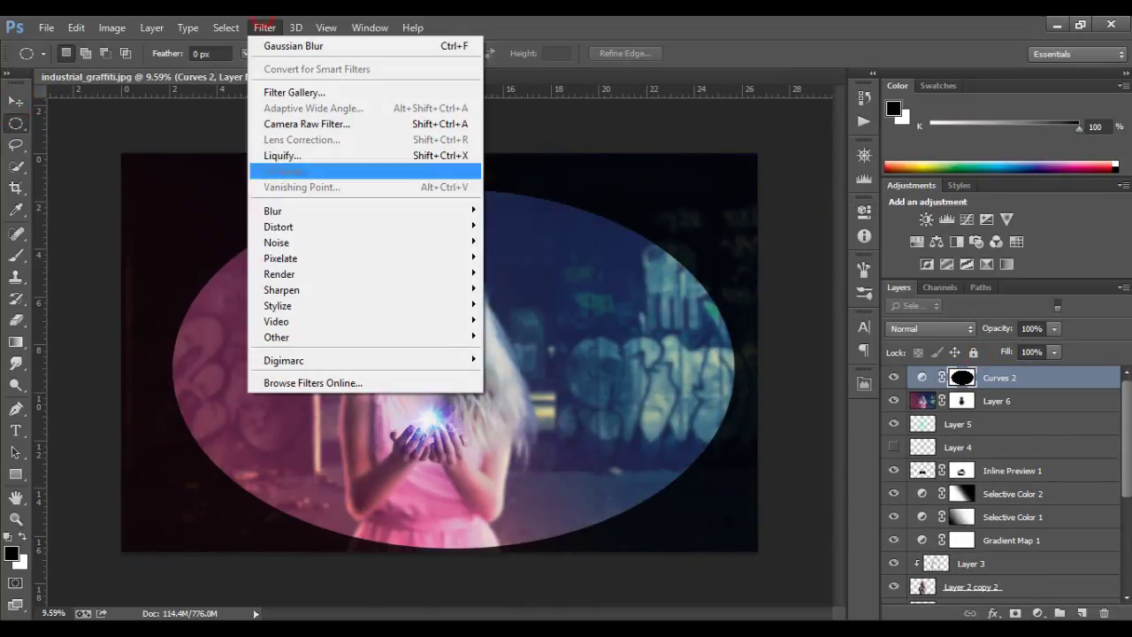
left_click(292, 46)
left_click_drag(796, 410, 863, 409)
left_click(937, 189)
Transform and commit the vignette mask, then return to the Move tool
key("ctrl+t")
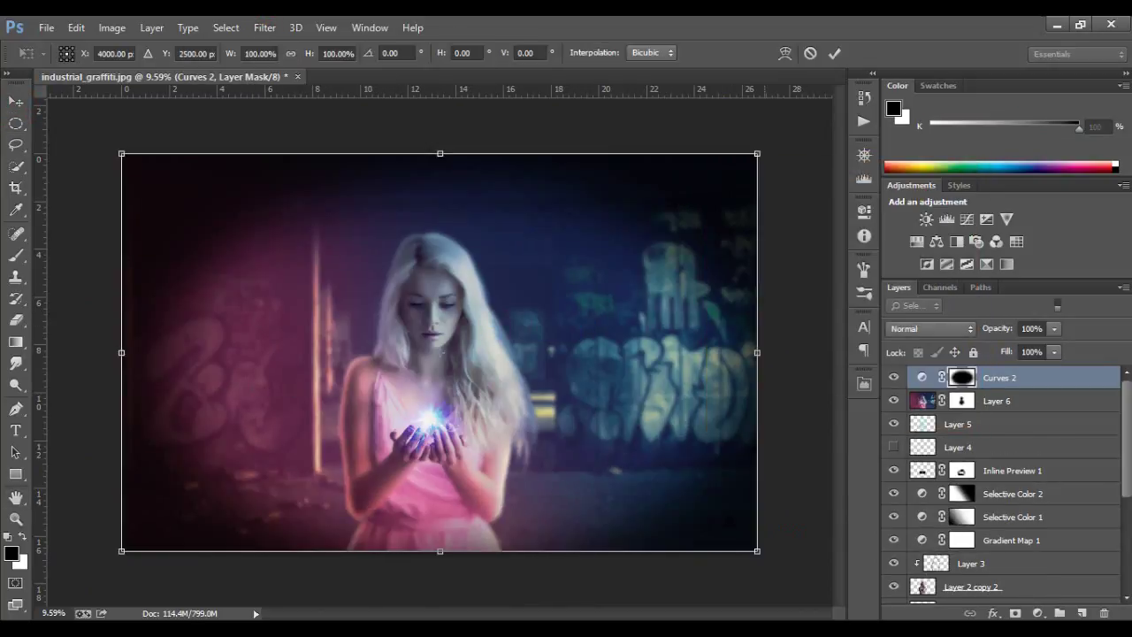
key("Return")
left_click(264, 28)
key("Escape")
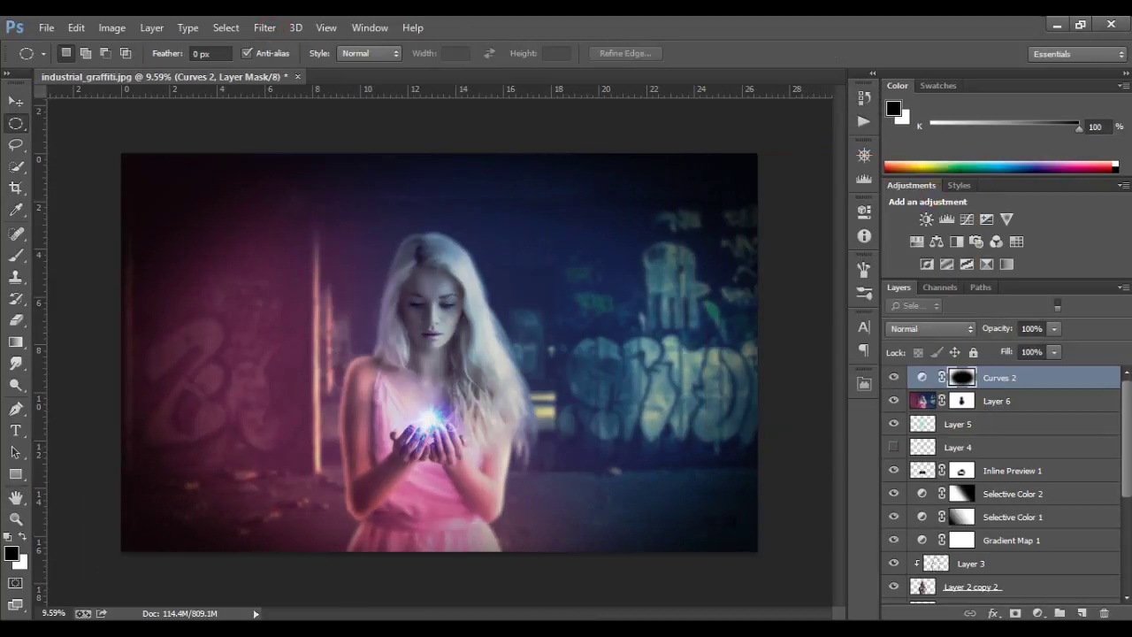
key("v")
scroll(439, 352, "up", 3)
scroll(440, 352, "down", 4)
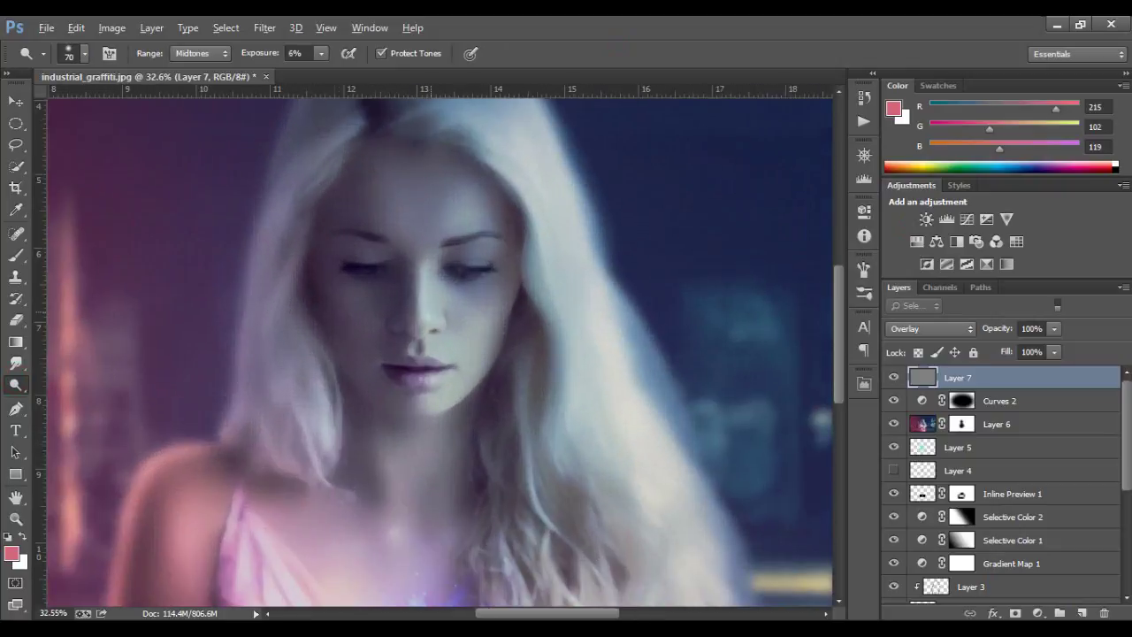
Resize the dodge bristle brush, settling on size 77
key("bracketleft")
key("bracketleft")
key("bracketleft")
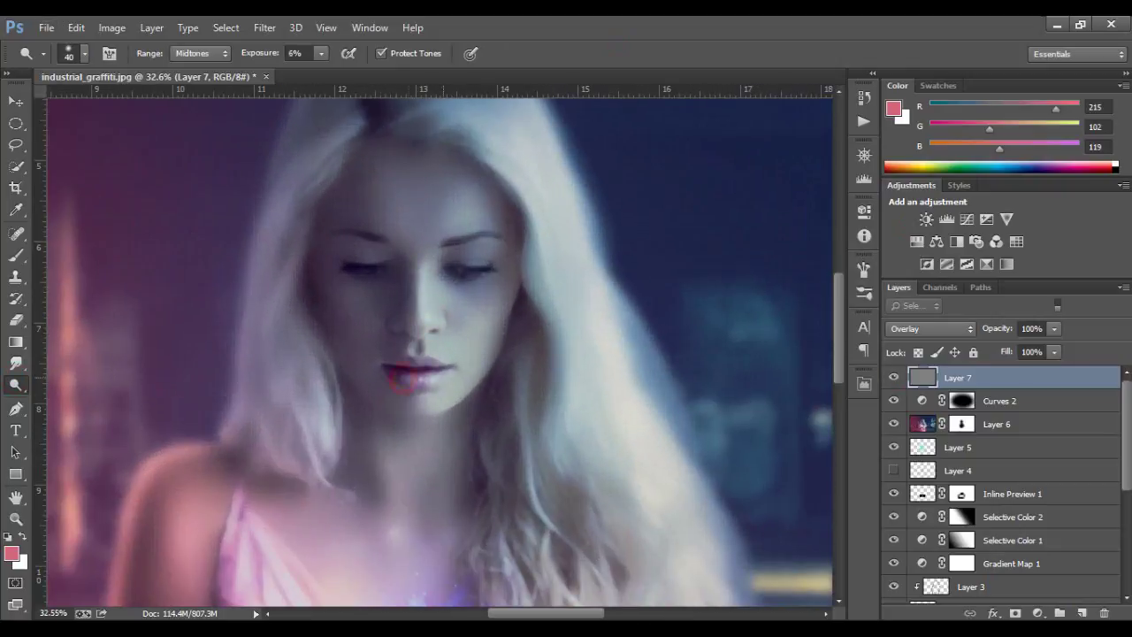
scroll(468, 416, "down", 5)
scroll(534, 439, "down", 1)
scroll(534, 438, "down", 3)
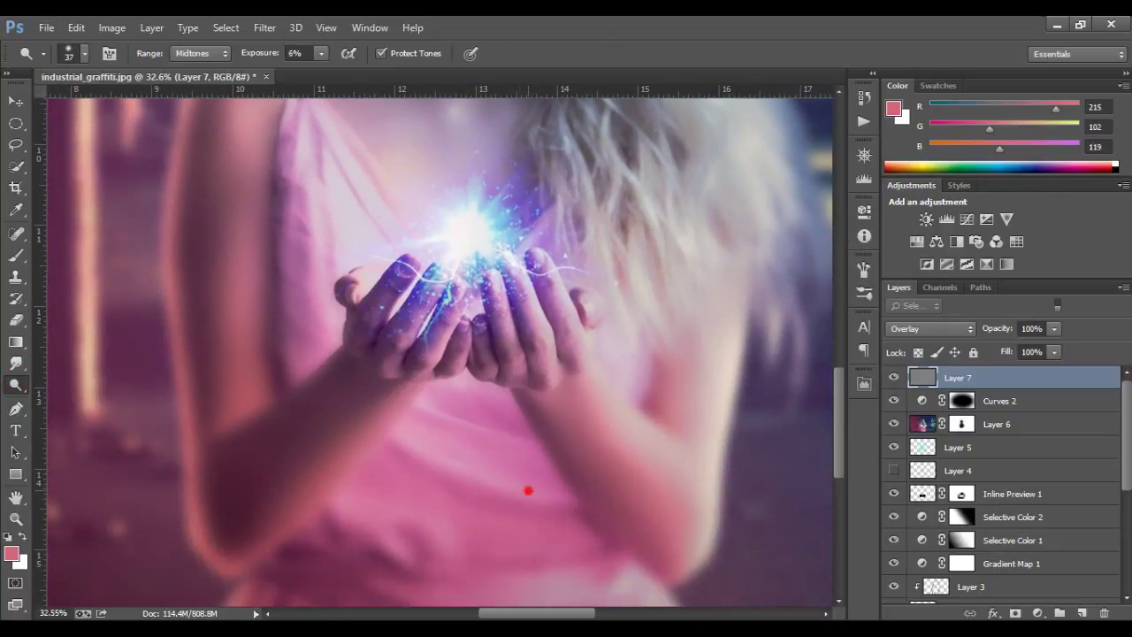
scroll(426, 419, "down", 1)
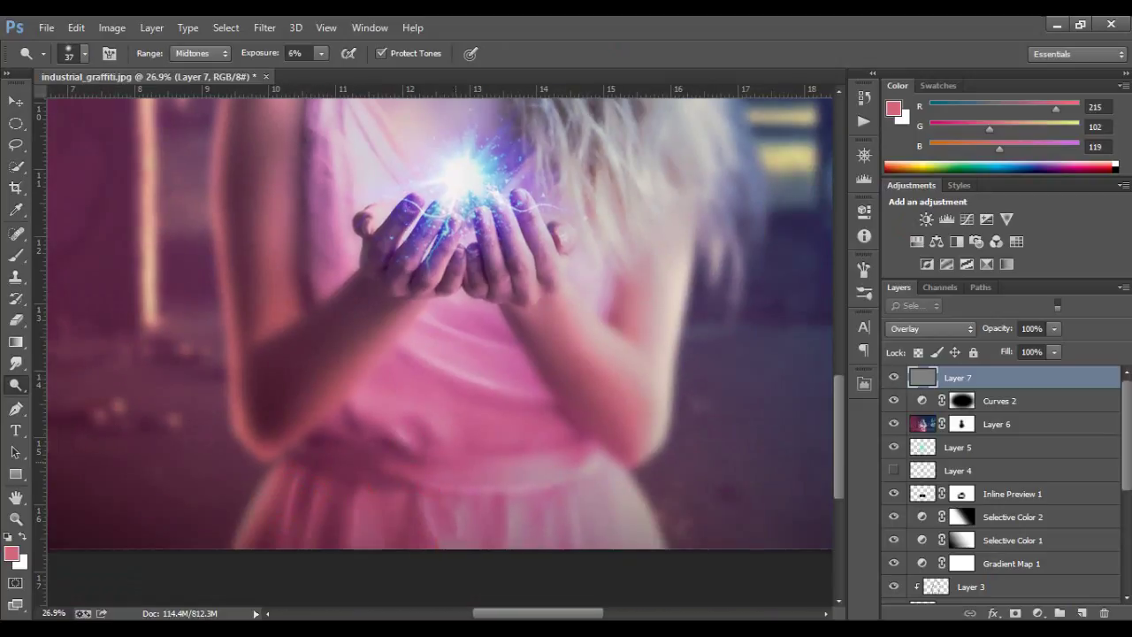
scroll(440, 354, "up", 1)
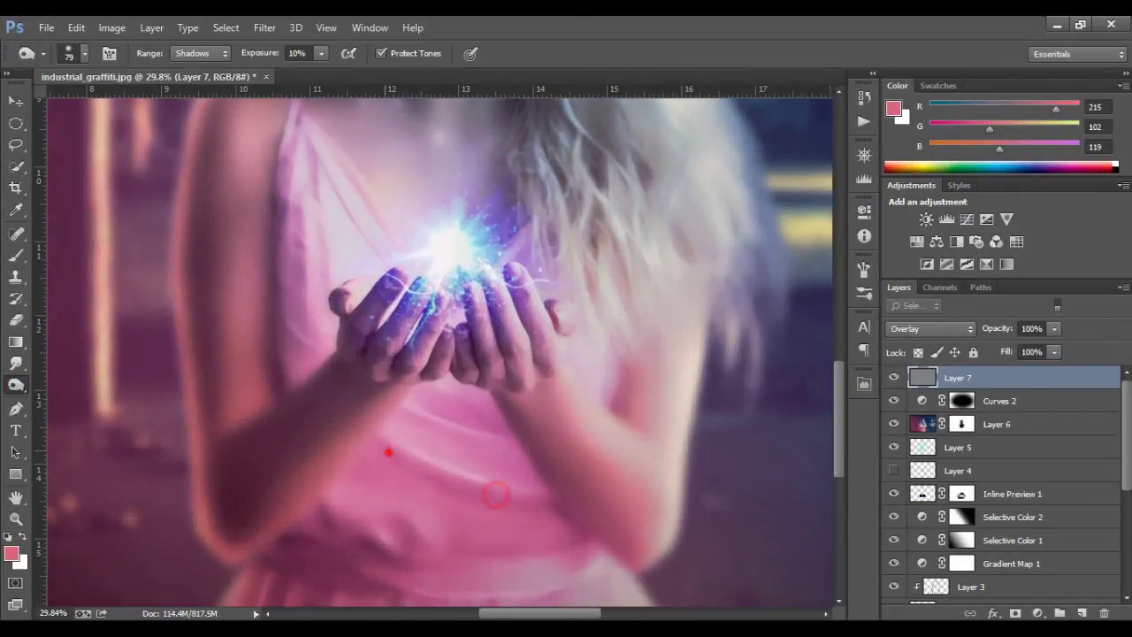
scroll(368, 386, "down", 5)
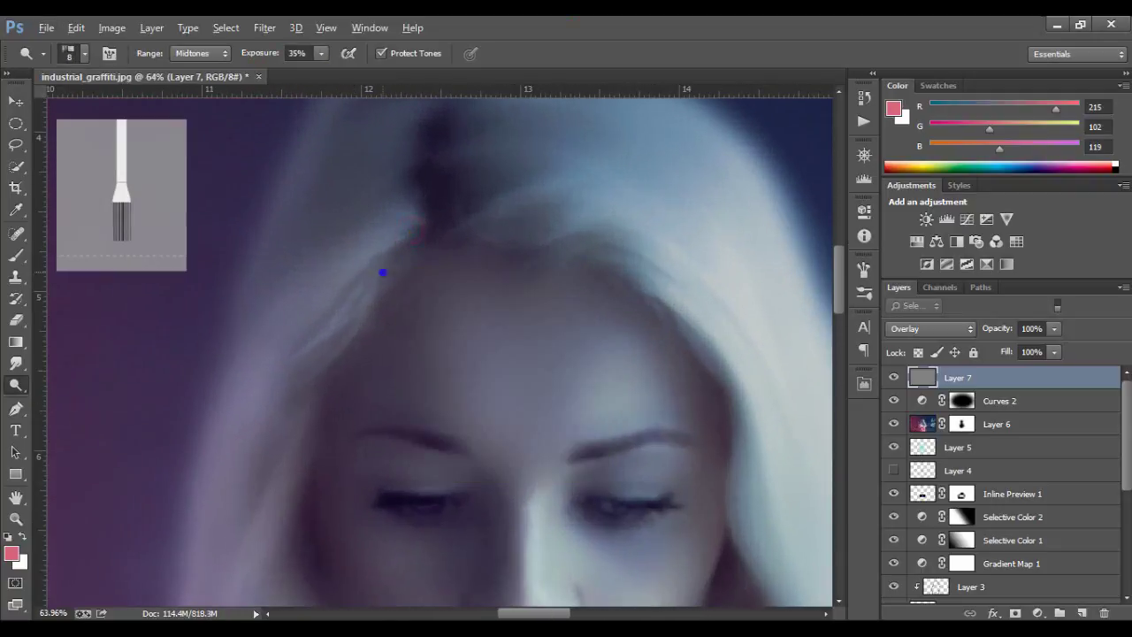
left_click_drag(728, 422, 760, 421)
left_click(813, 151)
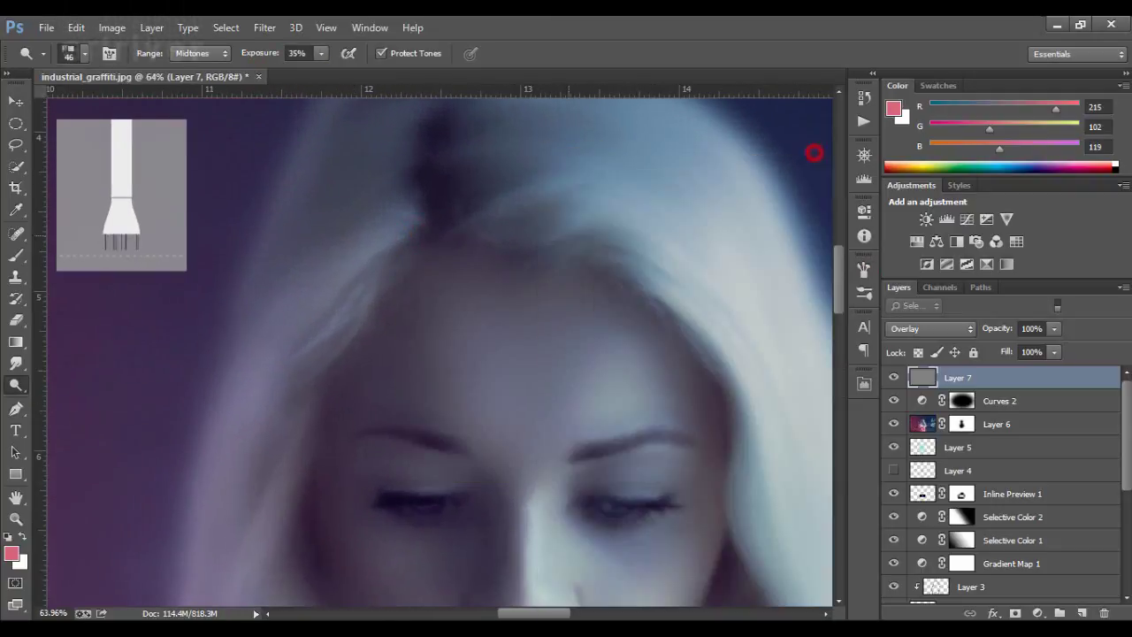
Dodge highlights onto the hair and face on Layer 7, panning along the head
scroll(385, 230, "down", 2)
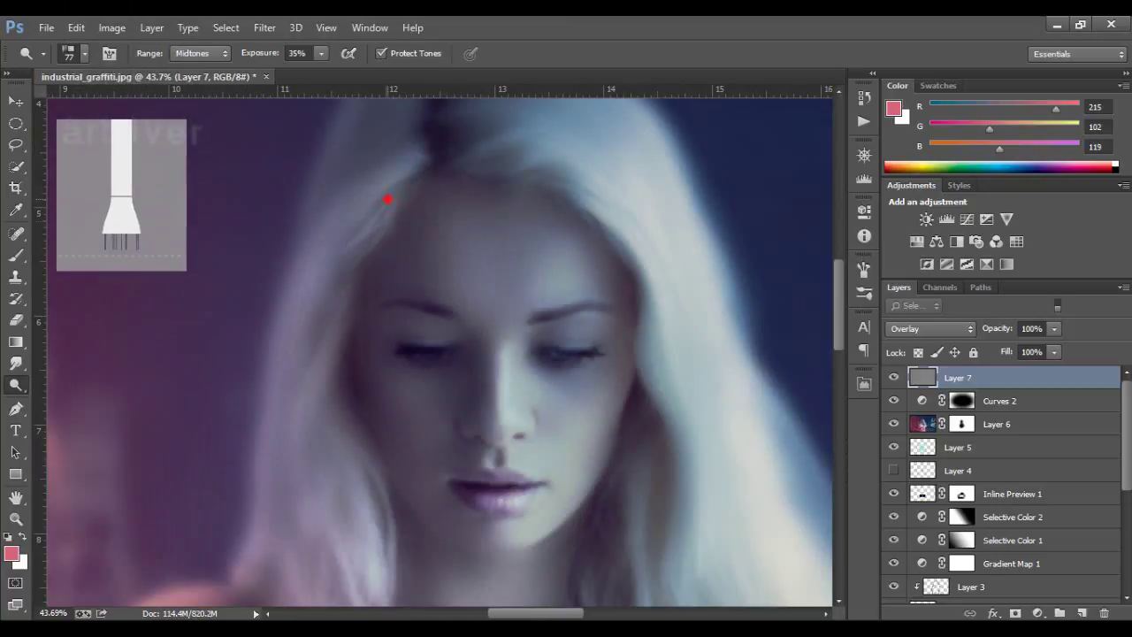
left_click_drag(346, 289, 406, 180)
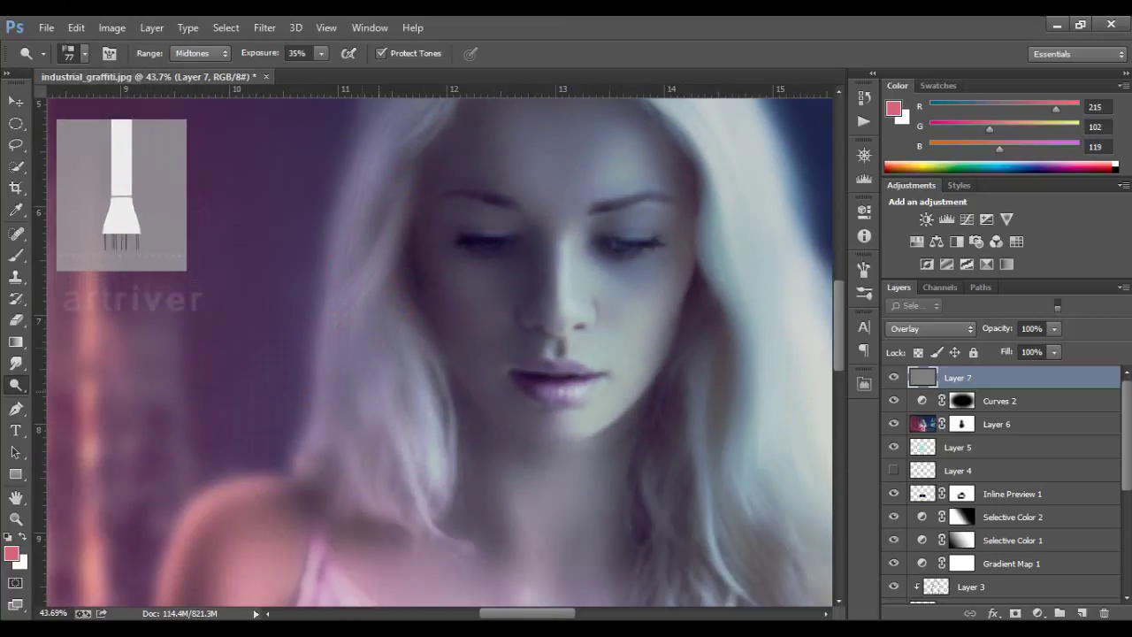
left_click_drag(394, 189, 407, 455)
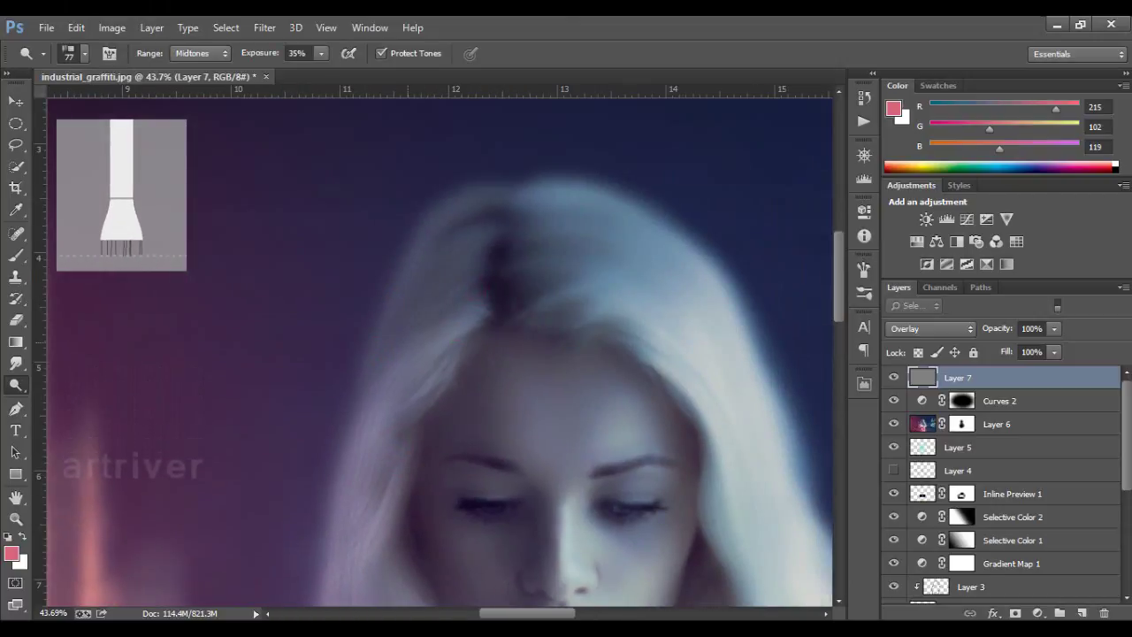
left_click_drag(600, 323, 494, 243)
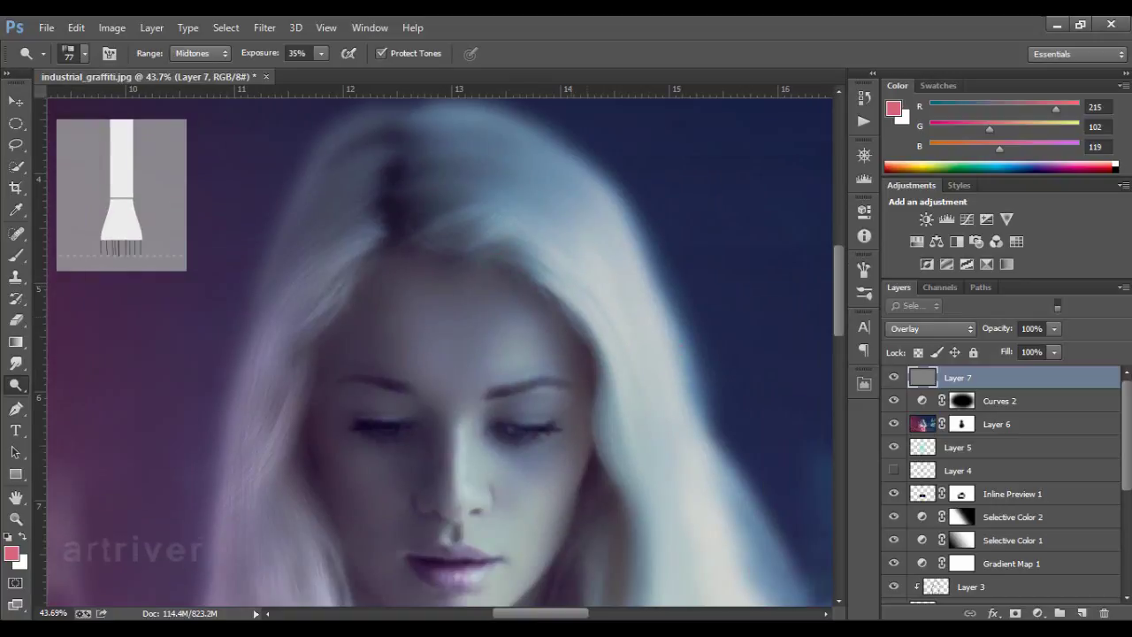
left_click_drag(610, 436, 599, 284)
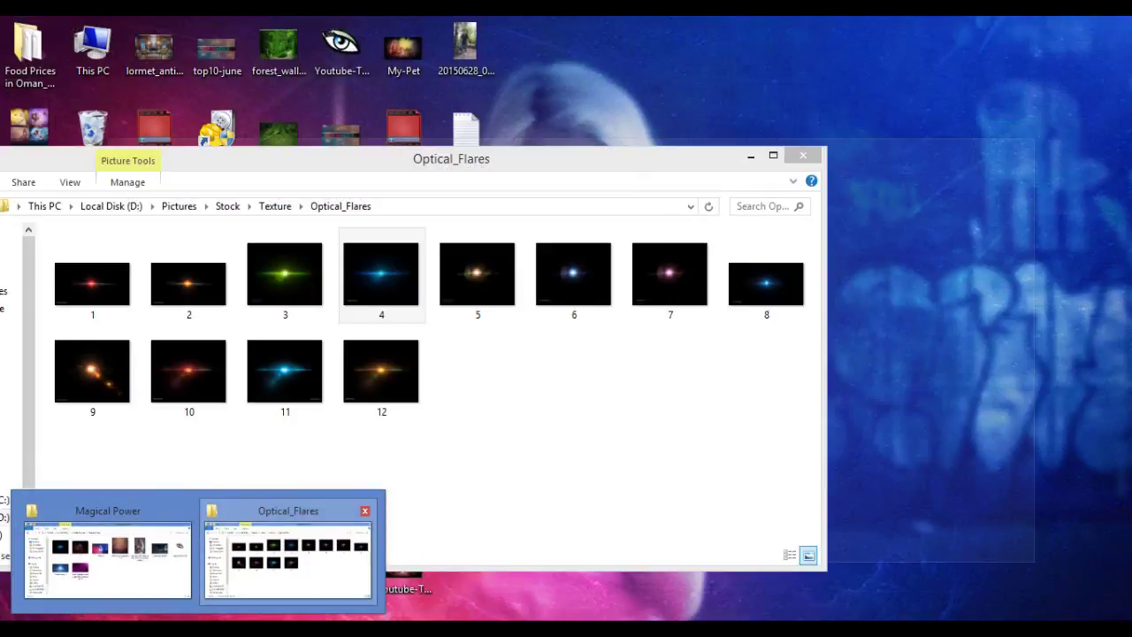
Place the particle image and scale it to cover the whole canvas
left_click(101, 543)
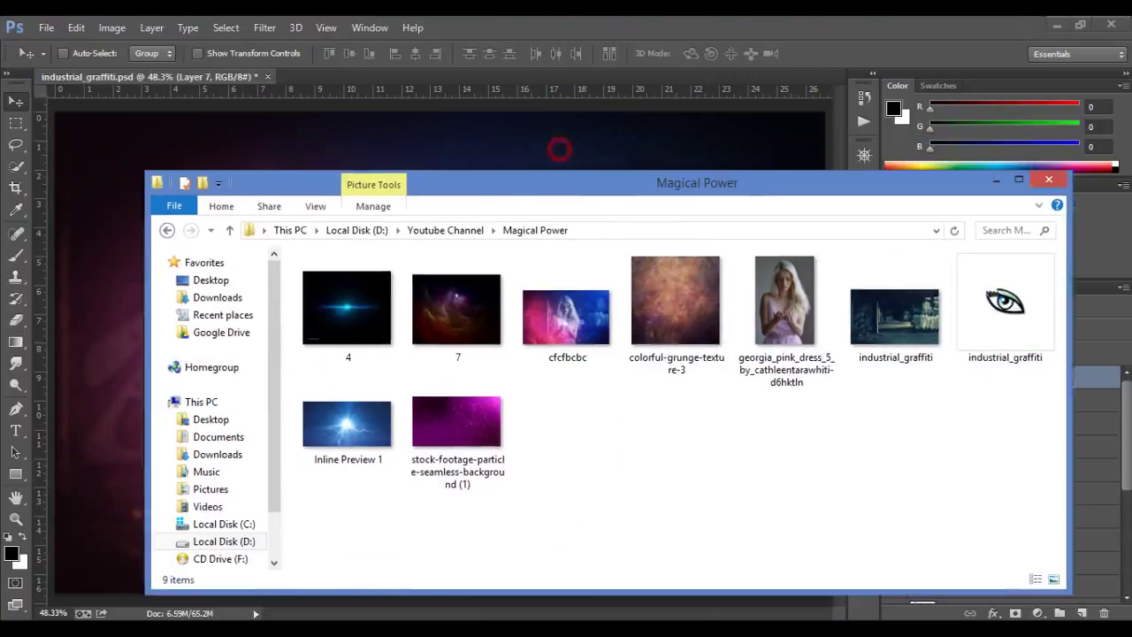
left_click_drag(434, 434, 440, 352)
key("Return")
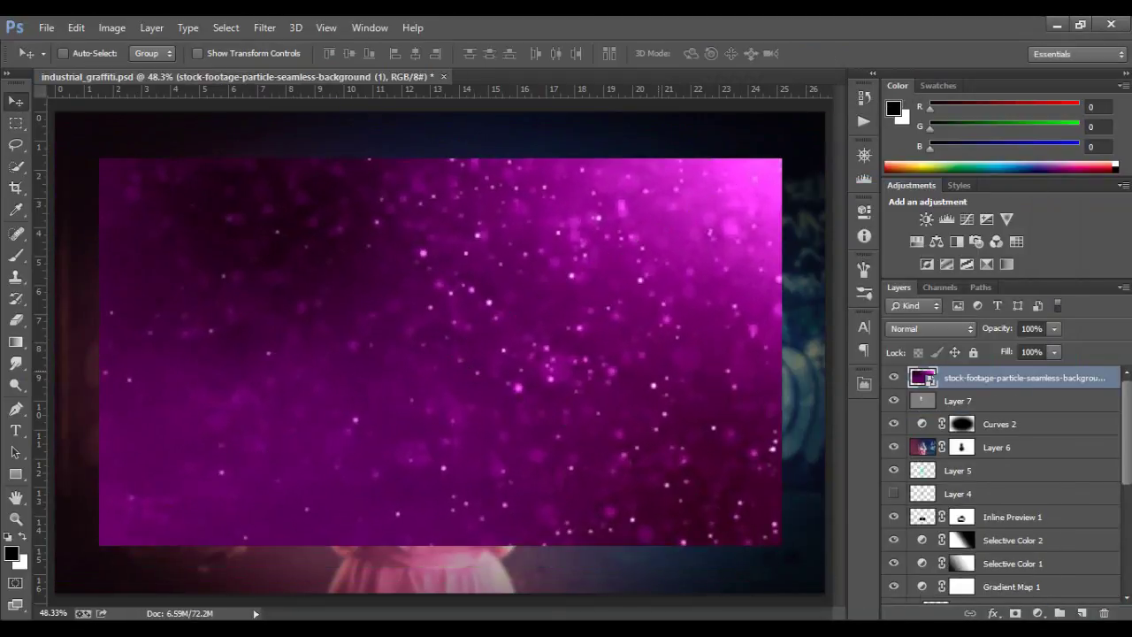
left_click_drag(397, 224, 353, 177)
key("ctrl+t")
left_click_drag(738, 498, 824, 593)
key("Return")
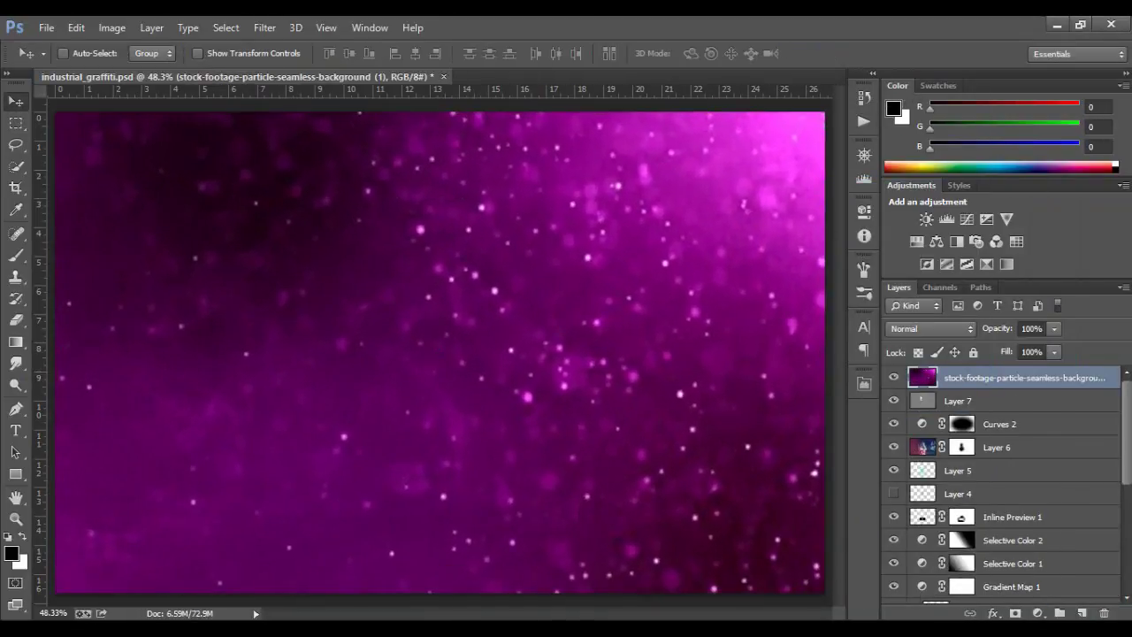
Shift the particles blue with Hue -66, blend as Screen, and gradient-mask the lower left
key("ctrl+u")
type("-66")
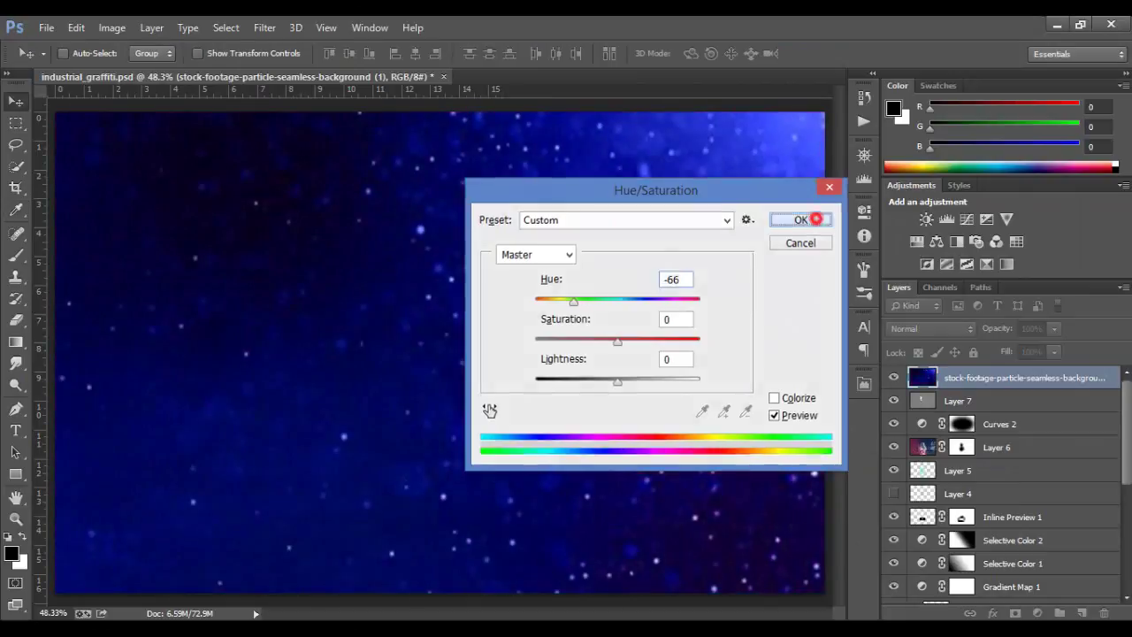
left_click(800, 219)
key("alt+shift+s")
left_click(1015, 613)
key("g")
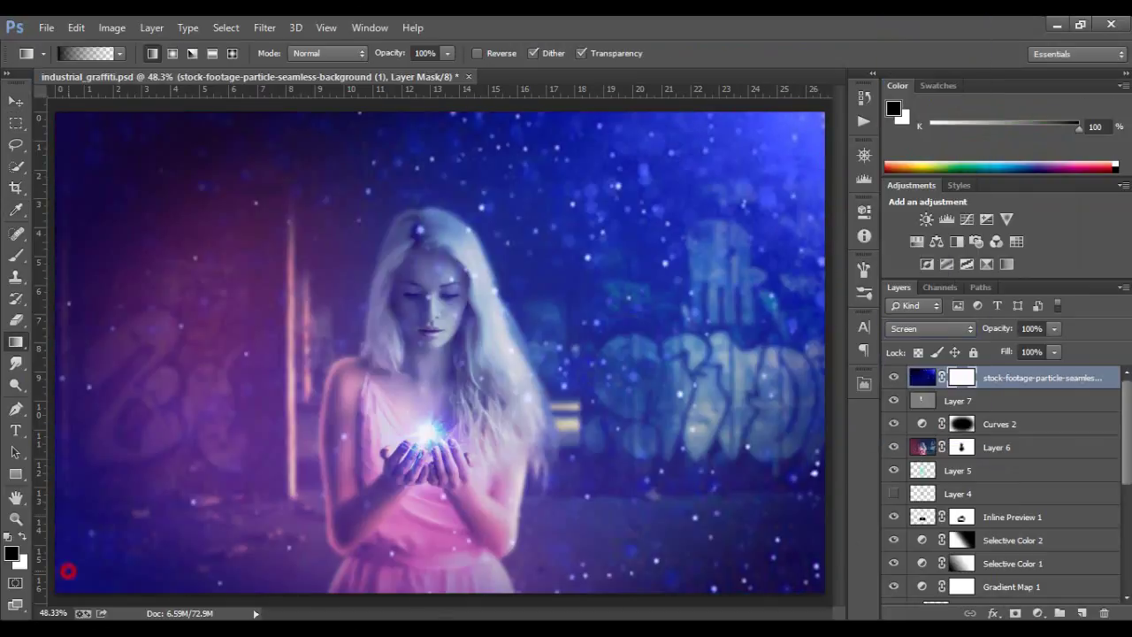
left_click_drag(577, 314, 380, 416)
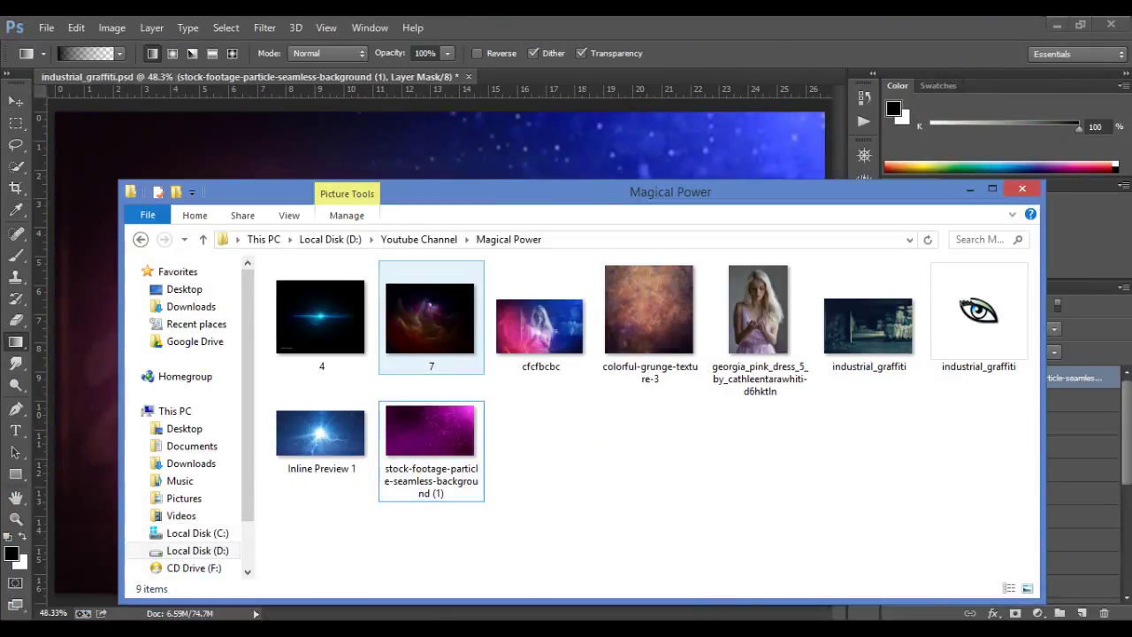
Place the colourful smoke image '7', blend it as Screen, and size it low on the canvas
left_click_drag(429, 316, 504, 443)
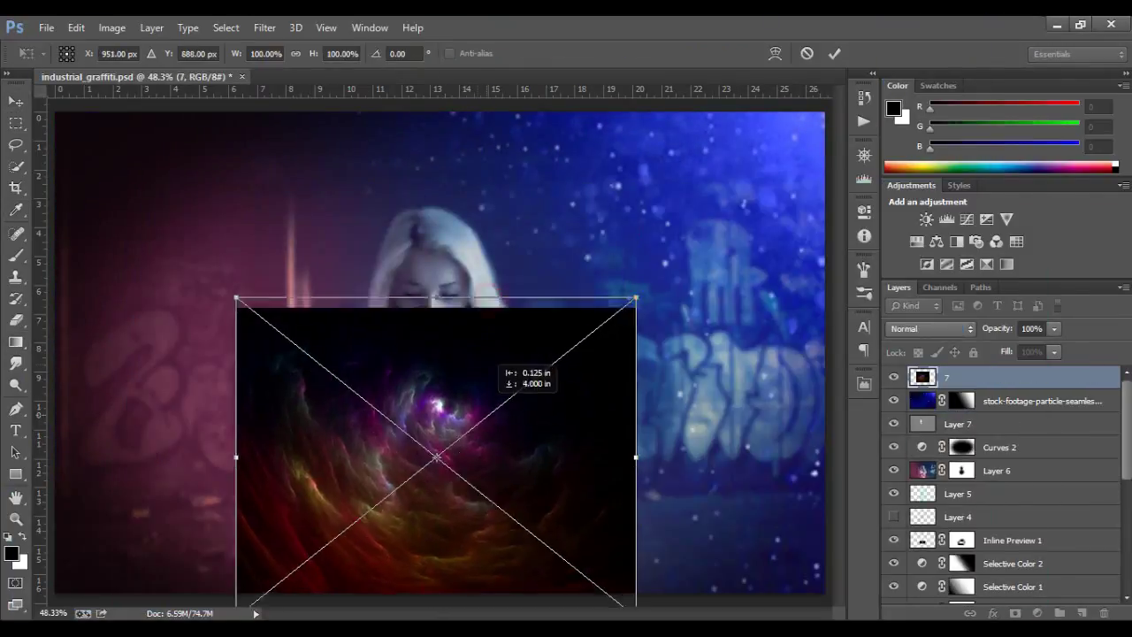
left_click_drag(235, 298, 63, 147)
left_click_drag(478, 261, 524, 276)
left_click(931, 328)
left_click(911, 165)
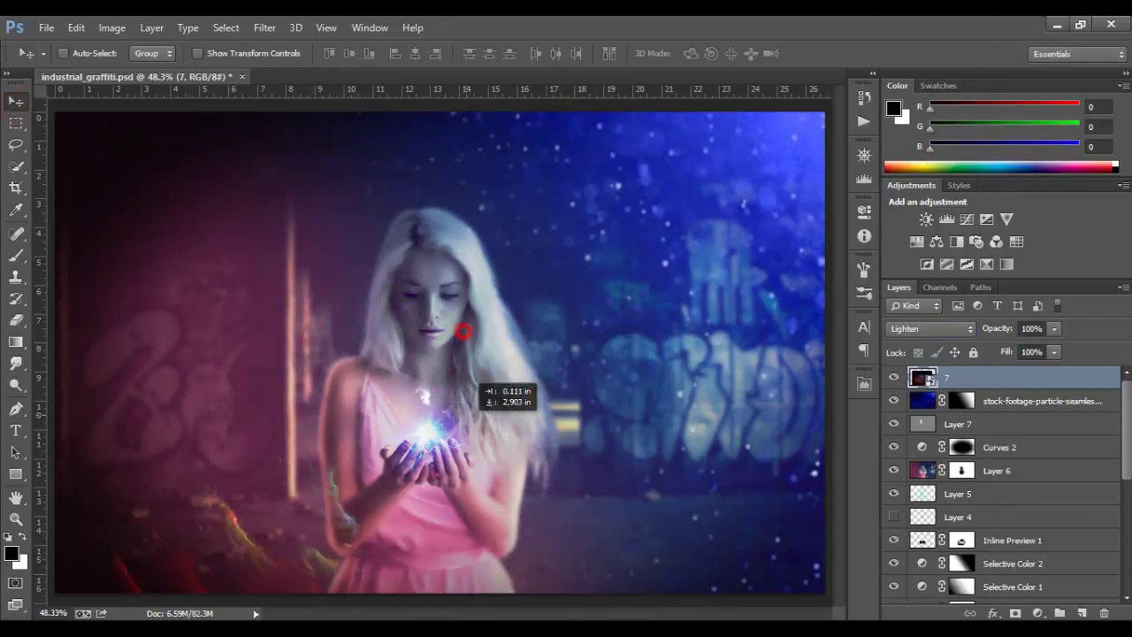
left_click_drag(463, 392, 462, 515)
left_click_drag(721, 285, 798, 245)
key("Return")
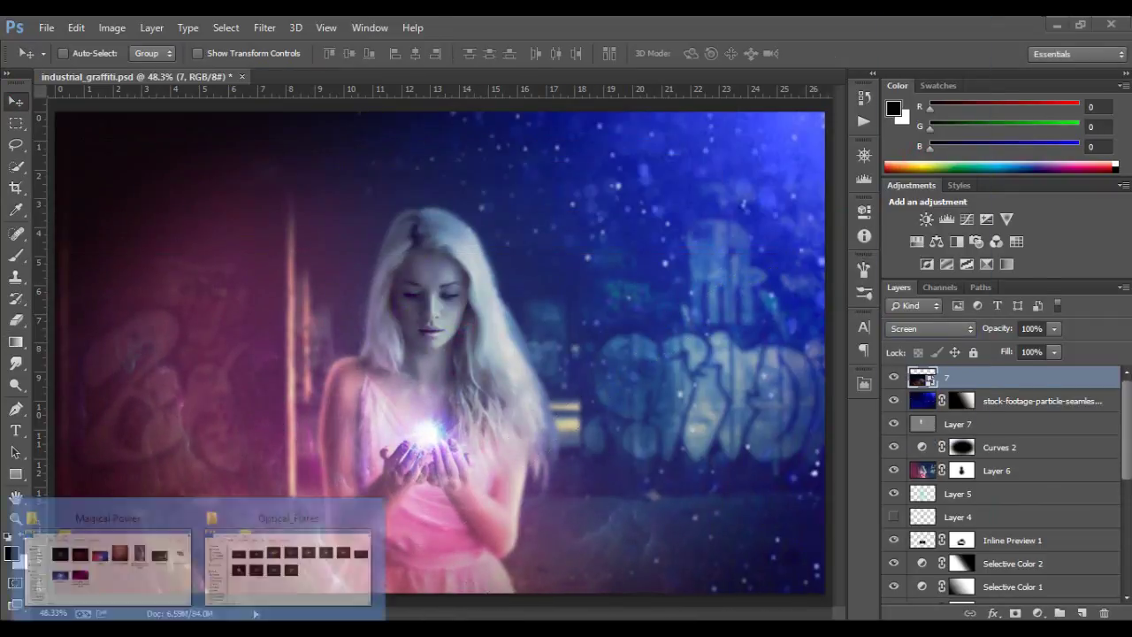
Place lens flare image '4' and scale it toward the top-right edge
left_click(291, 555)
left_click_drag(417, 354, 133, 265)
key("Return")
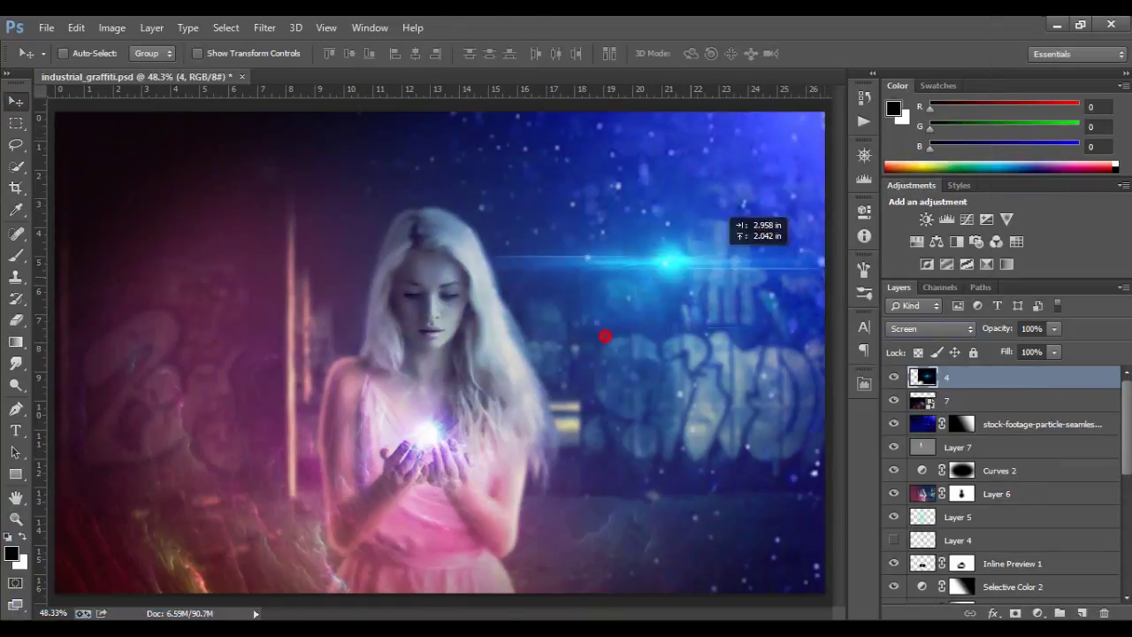
left_click_drag(579, 284, 814, 119)
left_click_drag(548, 372, 442, 466)
left_click_drag(786, 168, 790, 120)
key("Return")
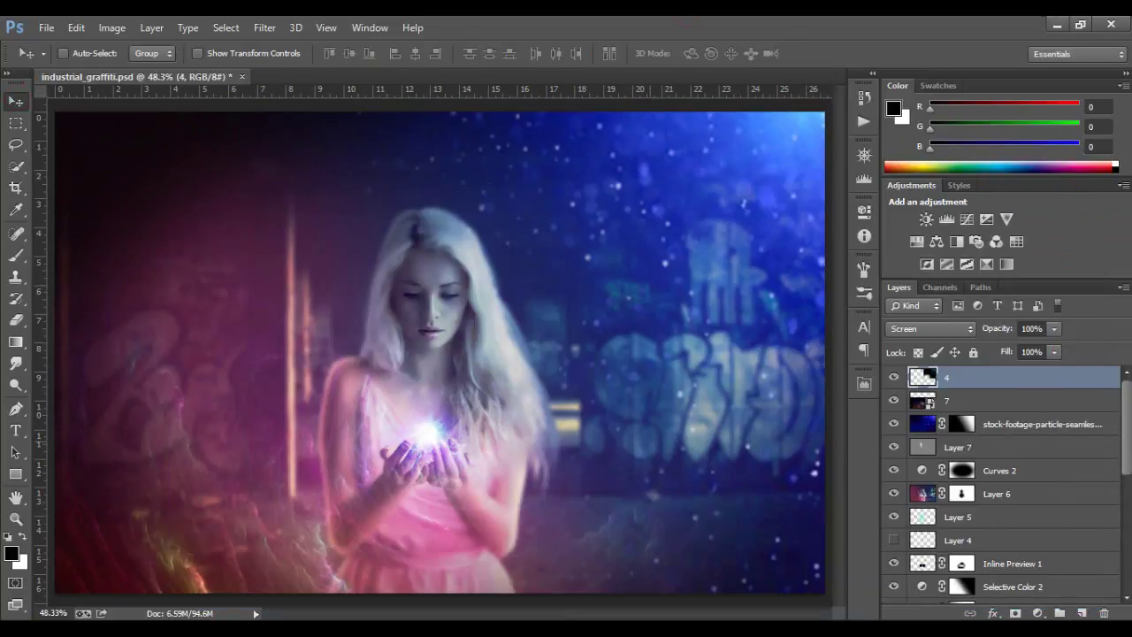
Hide flare and smoke, duplicate the blue particle layer, and Gaussian-blur the copy
left_click(1043, 424)
left_click(893, 401)
left_click(893, 376)
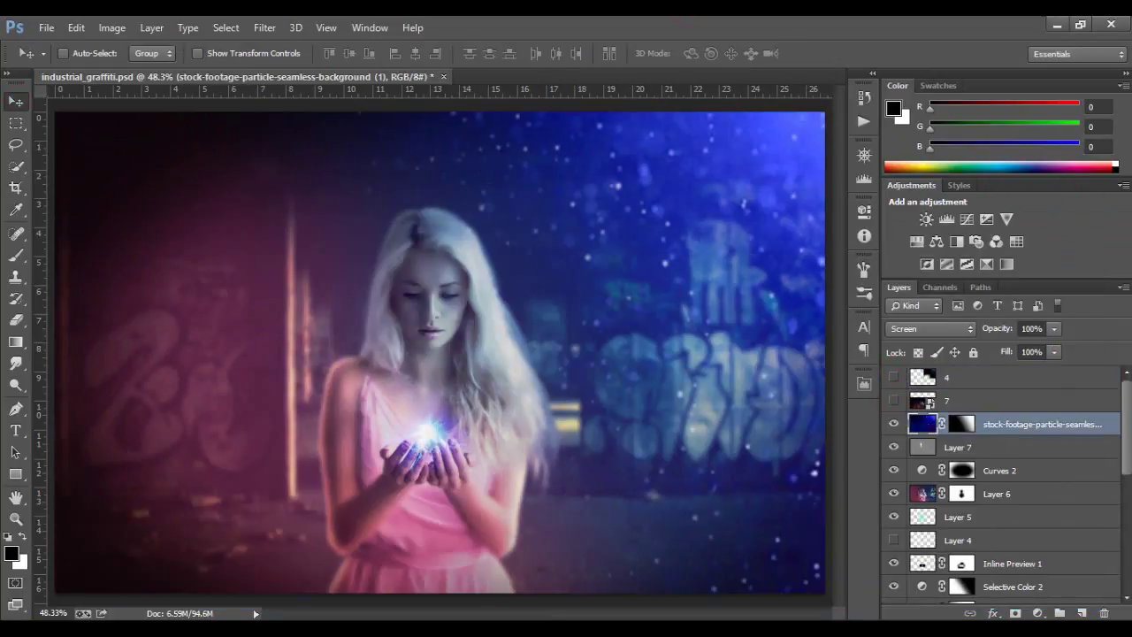
key("ctrl+j")
left_click(264, 28)
left_click(548, 301)
left_click_drag(778, 407, 790, 406)
left_click(938, 189)
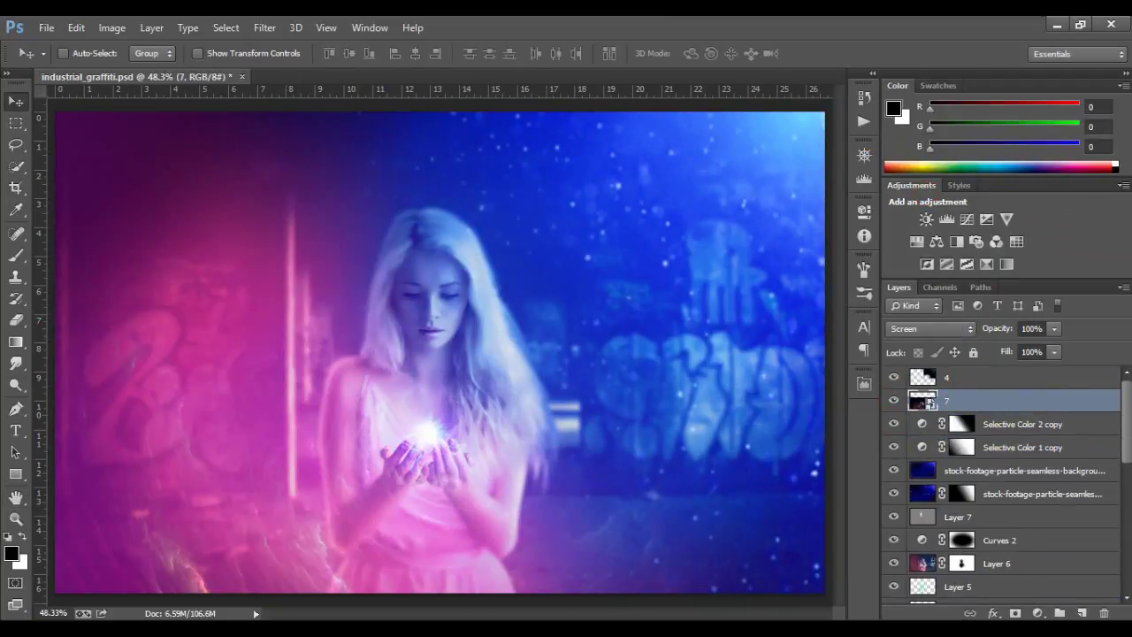
left_click(961, 423)
left_click(946, 377)
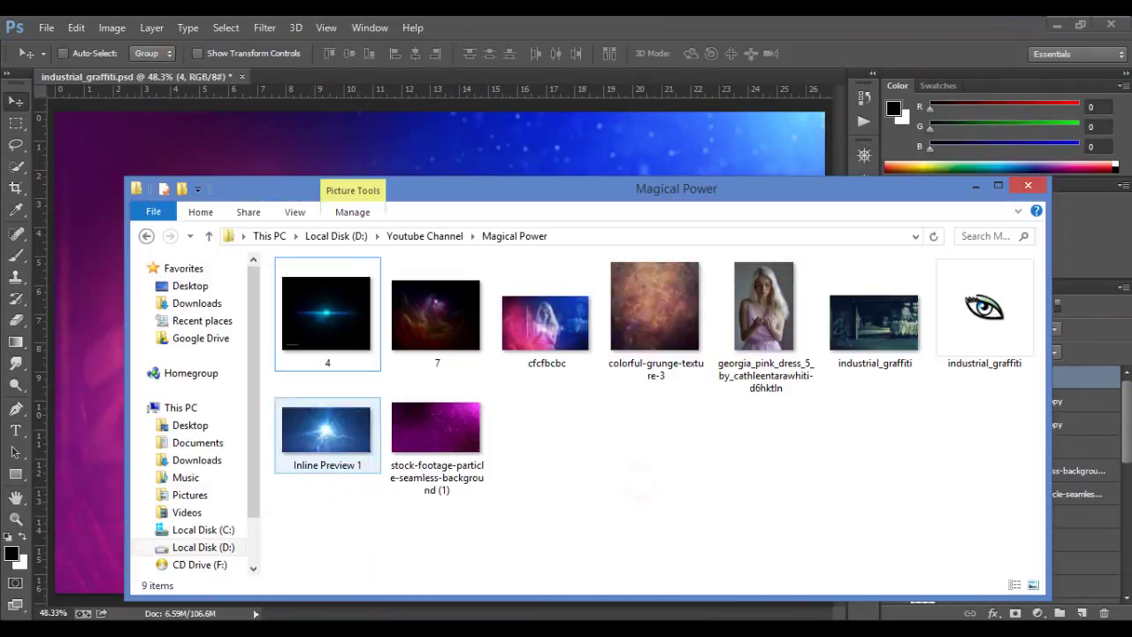
Add a second rasterized particle layer, adjust its hue, and mask its hard edges
left_click_drag(436, 427, 442, 354)
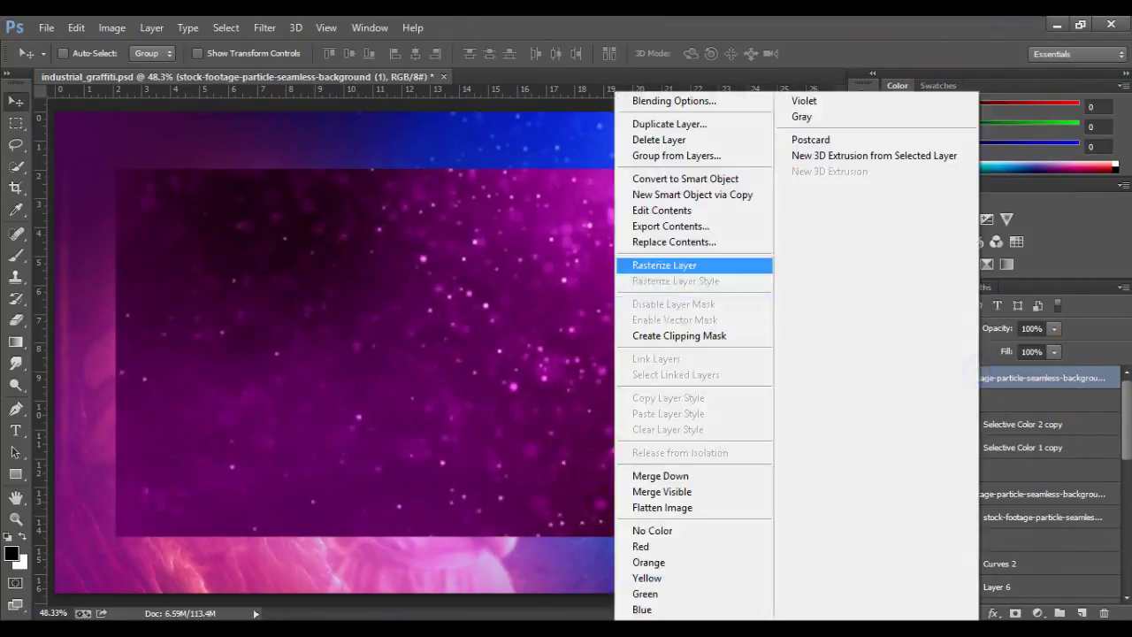
left_click(664, 264)
key("ctrl+u")
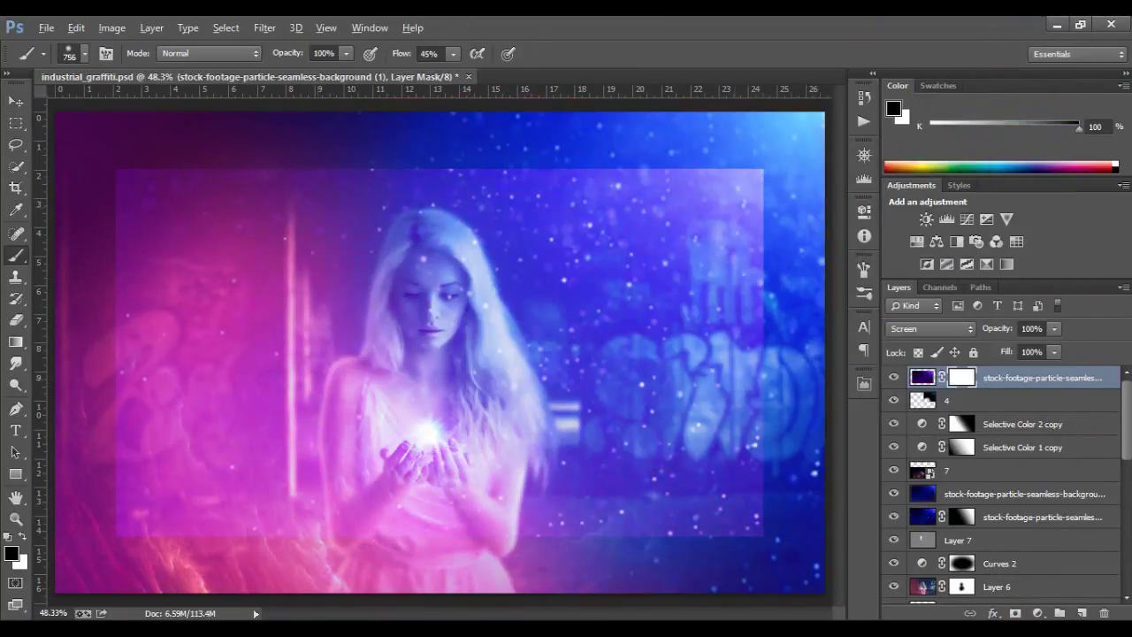
left_click_drag(743, 177, 689, 522)
left_click_drag(690, 177, 132, 185)
key("v")
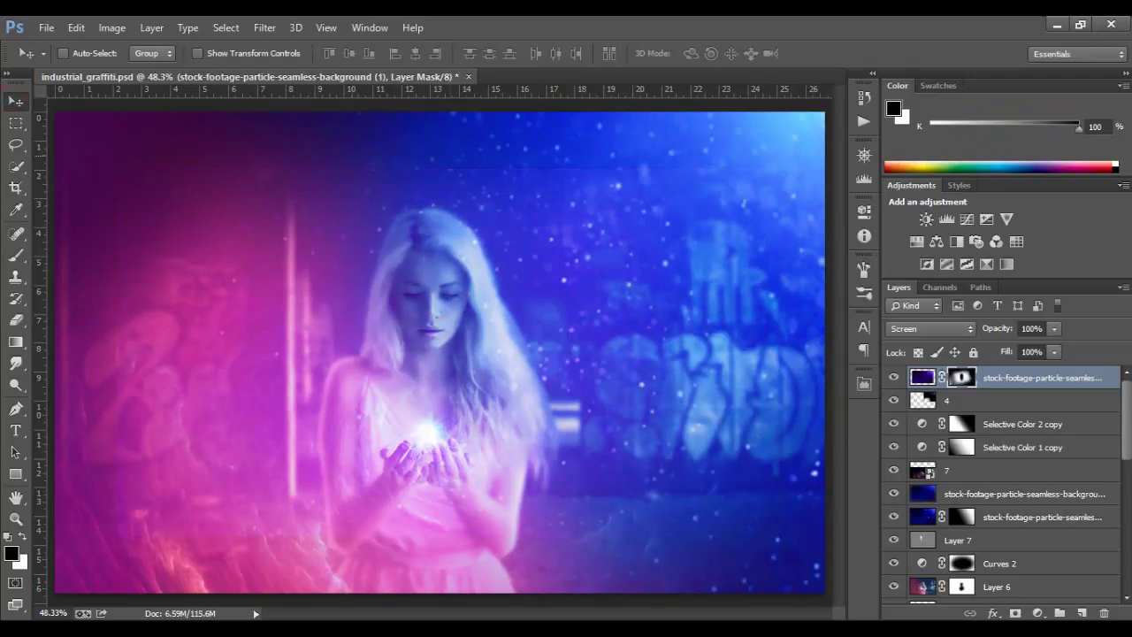
left_click(923, 377)
Place colorful-grunge-texture-3 across the canvas, blend it Soft Light, and rasterize it
key("alt+Tab")
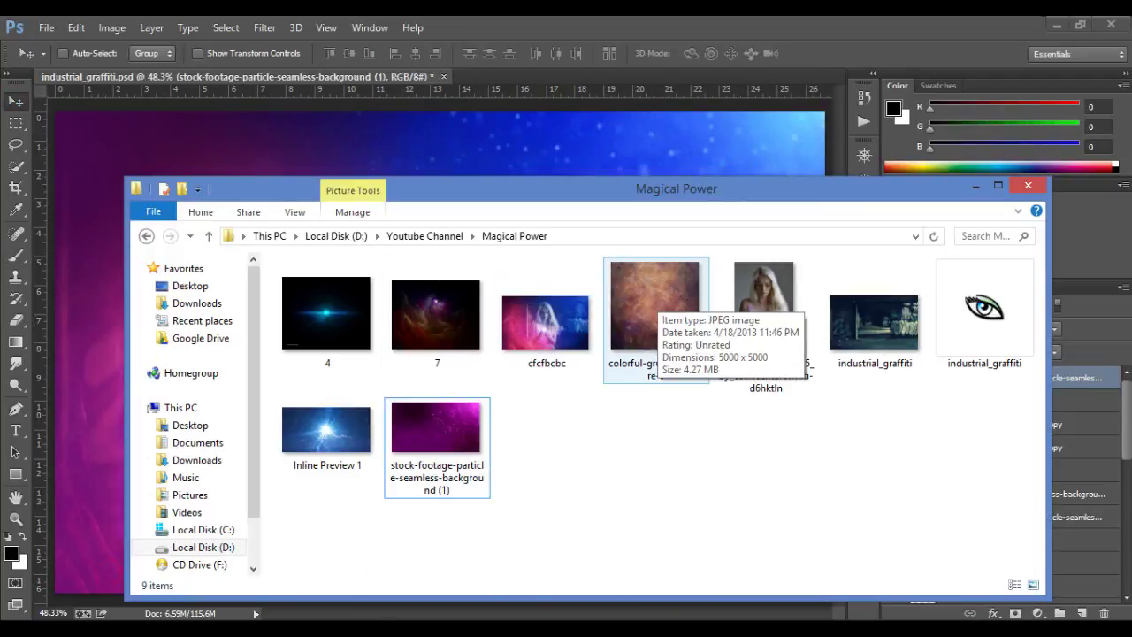
left_click_drag(654, 305, 88, 353)
left_click_drag(682, 596, 828, 610)
key("Return")
left_click(937, 328)
left_click(905, 236)
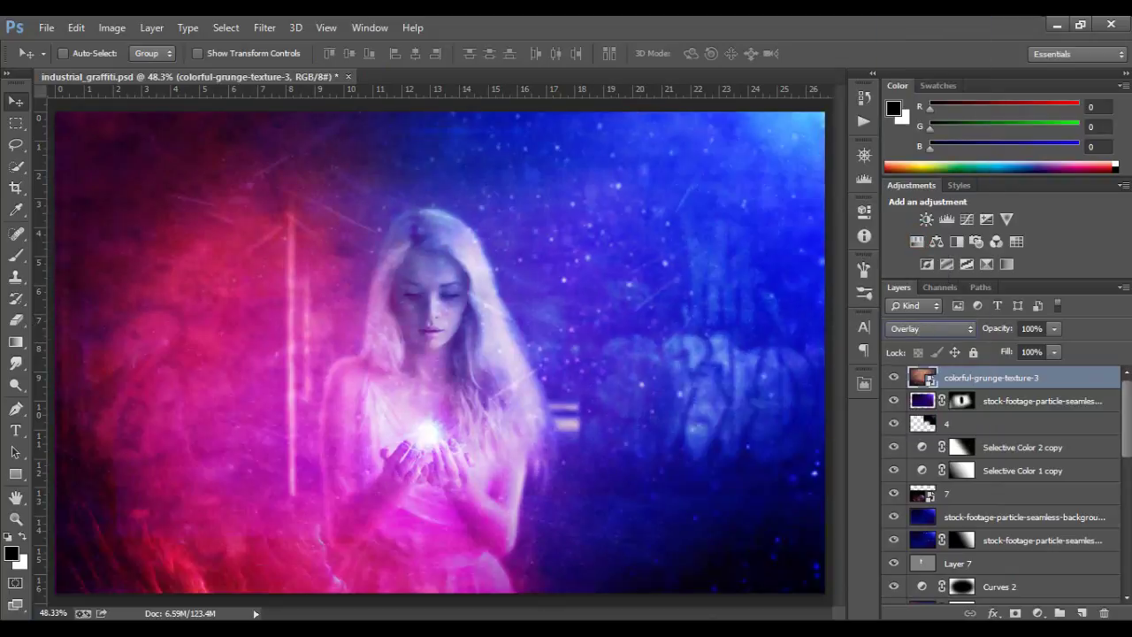
right_click(962, 378)
left_click(652, 260)
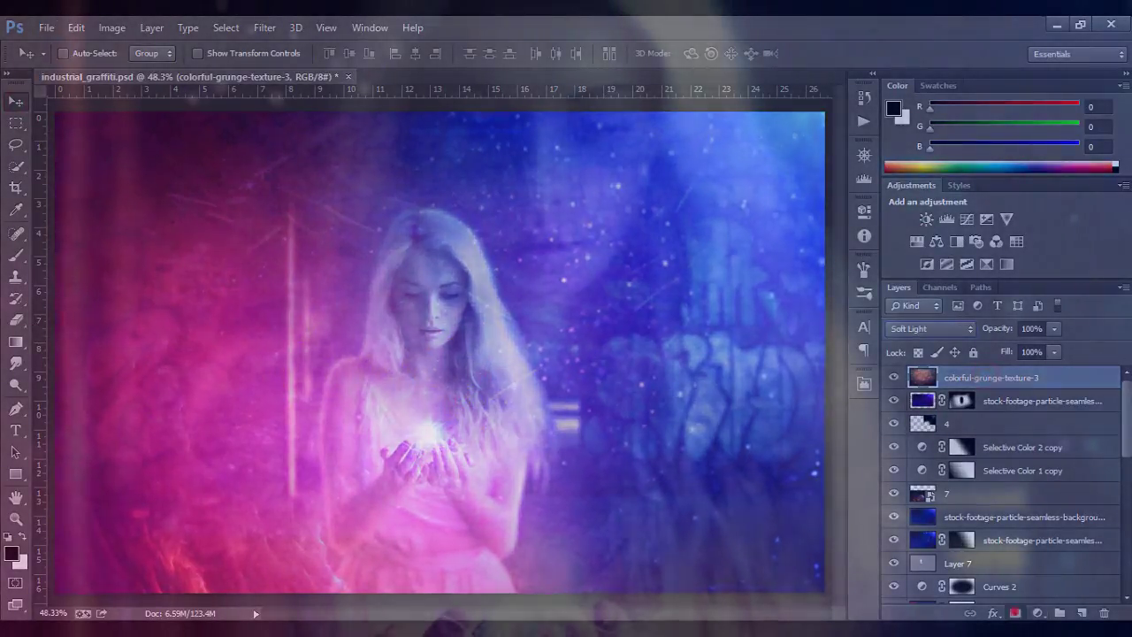